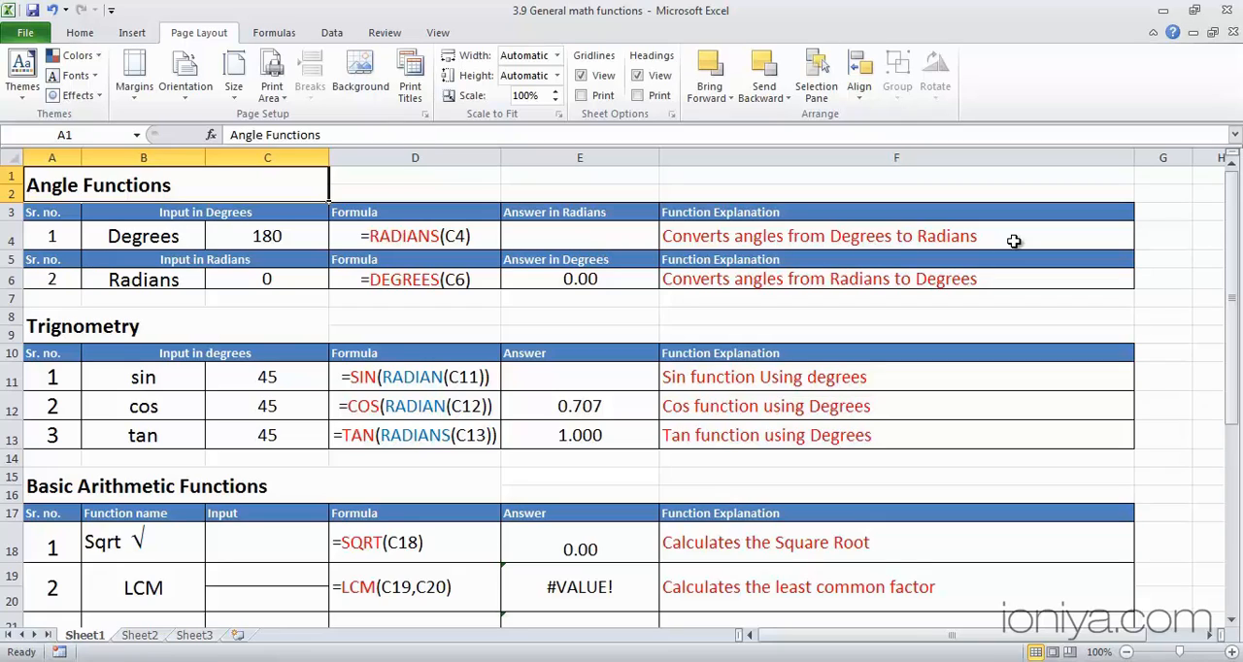
- Enter the formula =RADIANS(180) in cell E4 to convert 180 degrees to radians
{"action": "left_click", "coordinate": [606, 233]}
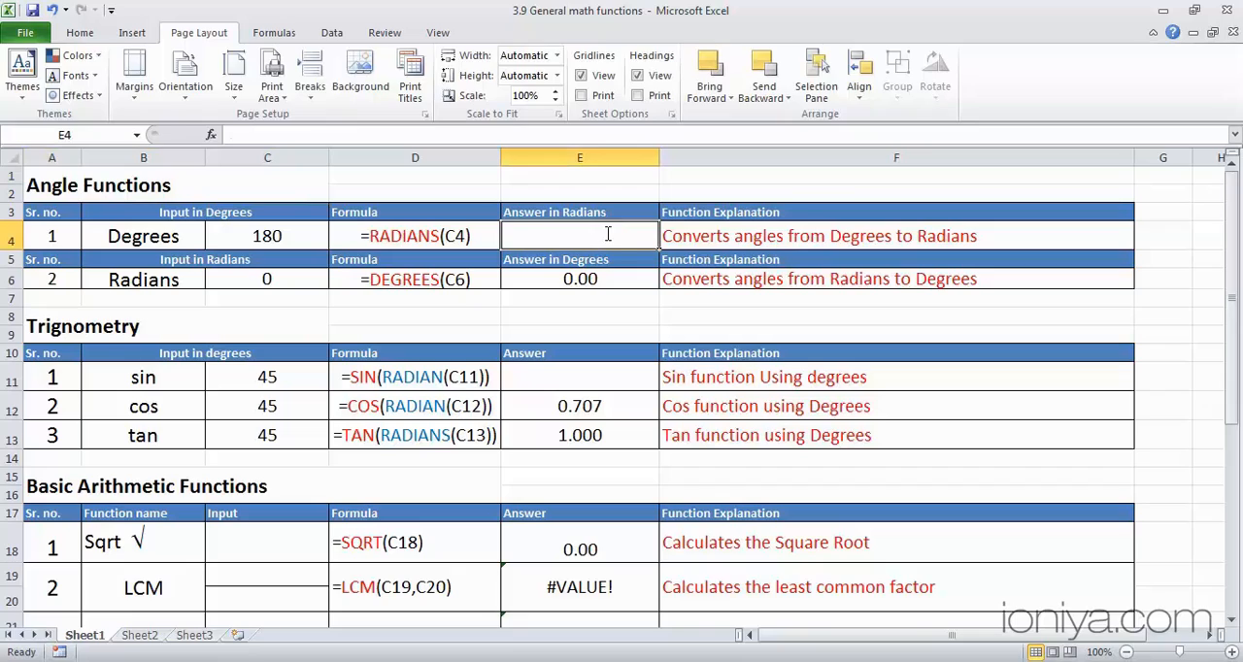
{"action": "type", "text": "=r"}
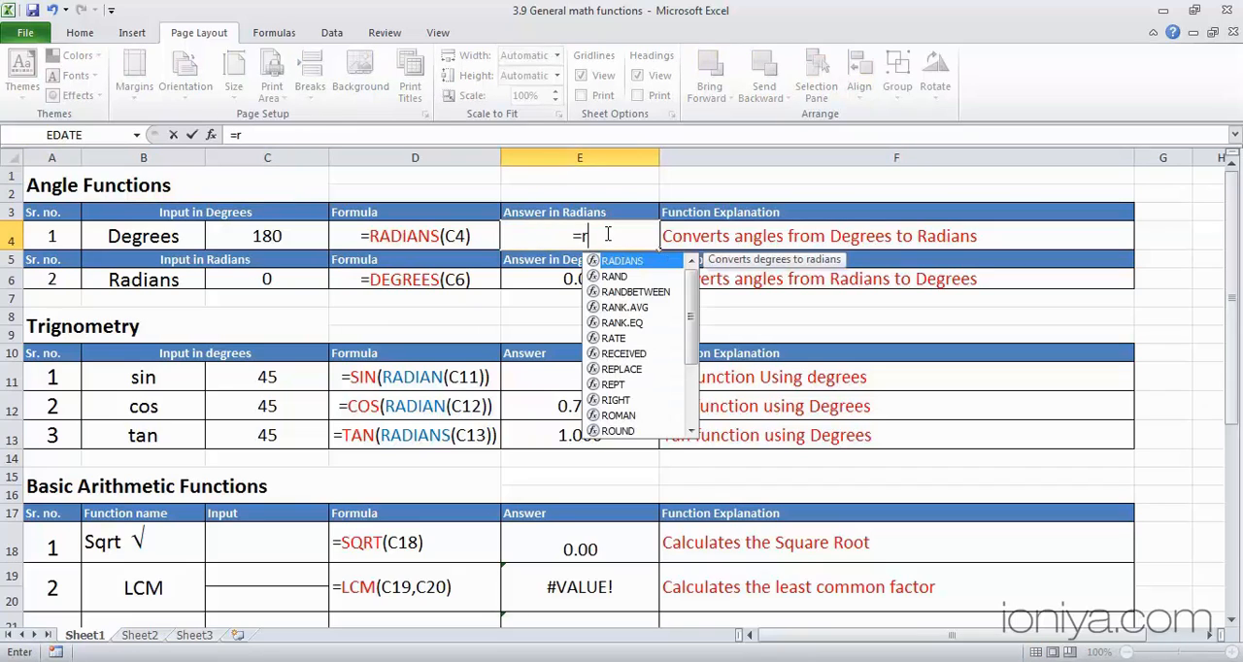
{"action": "type", "text": "adians"}
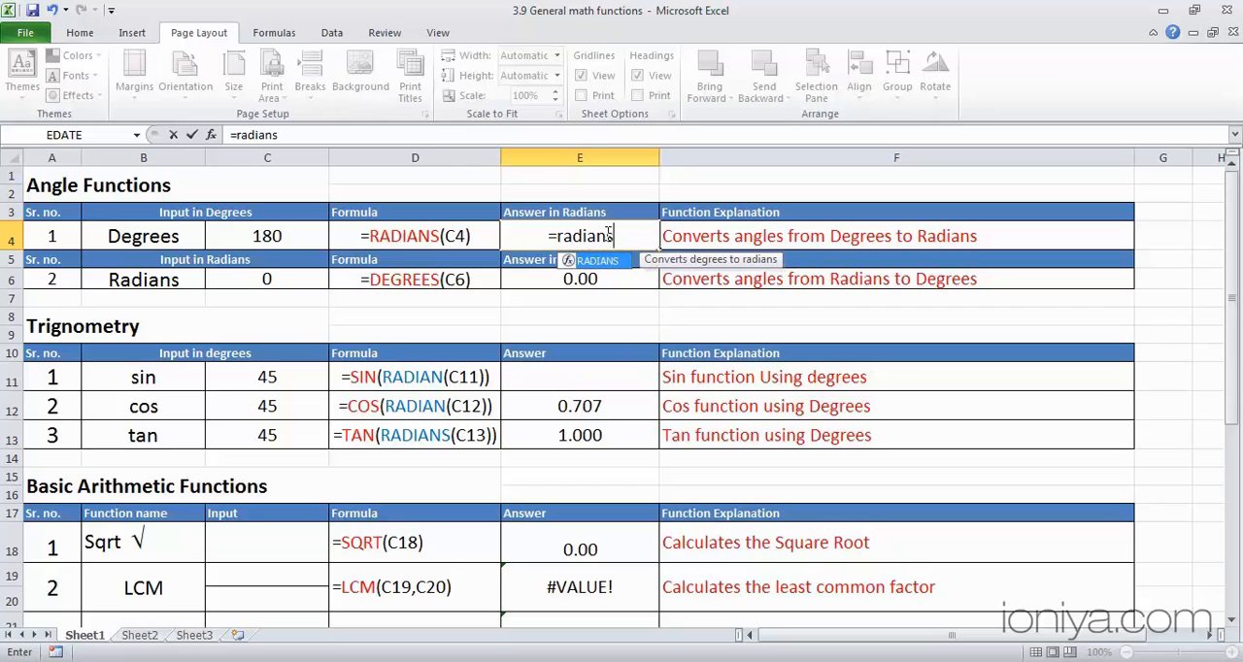
{"action": "key", "text": "Tab"}
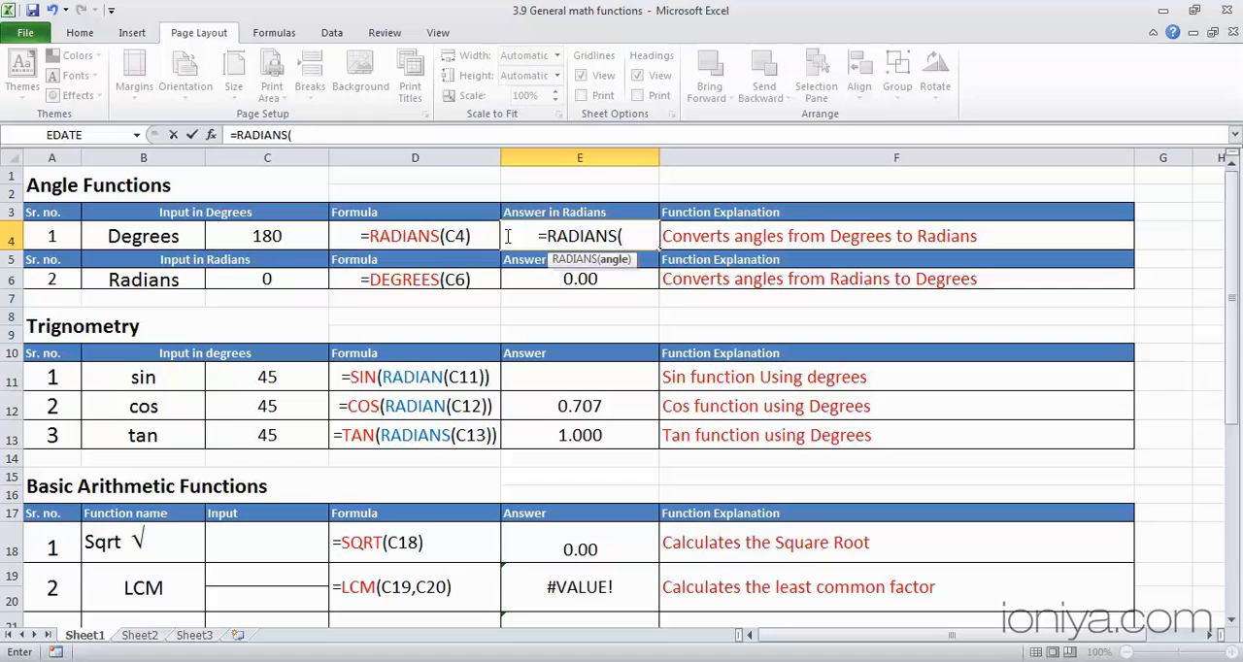
{"action": "type", "text": "180"}
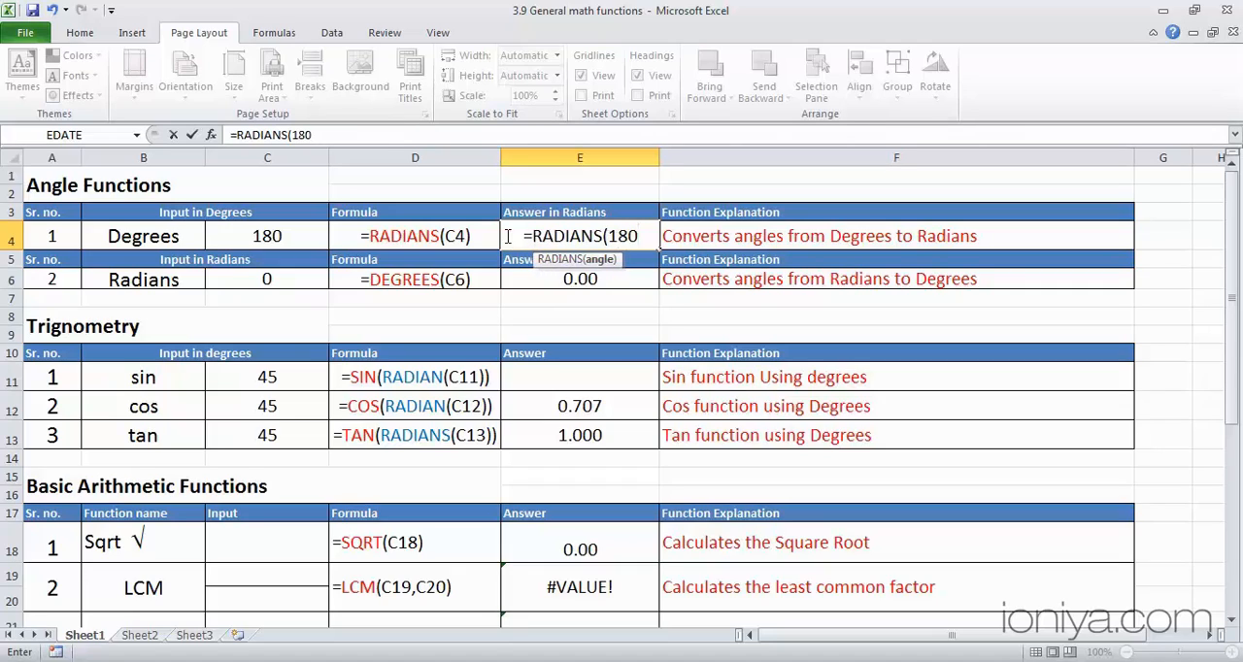
{"action": "type", "text": ")"}
{"action": "key", "text": "ctrl+Return"}
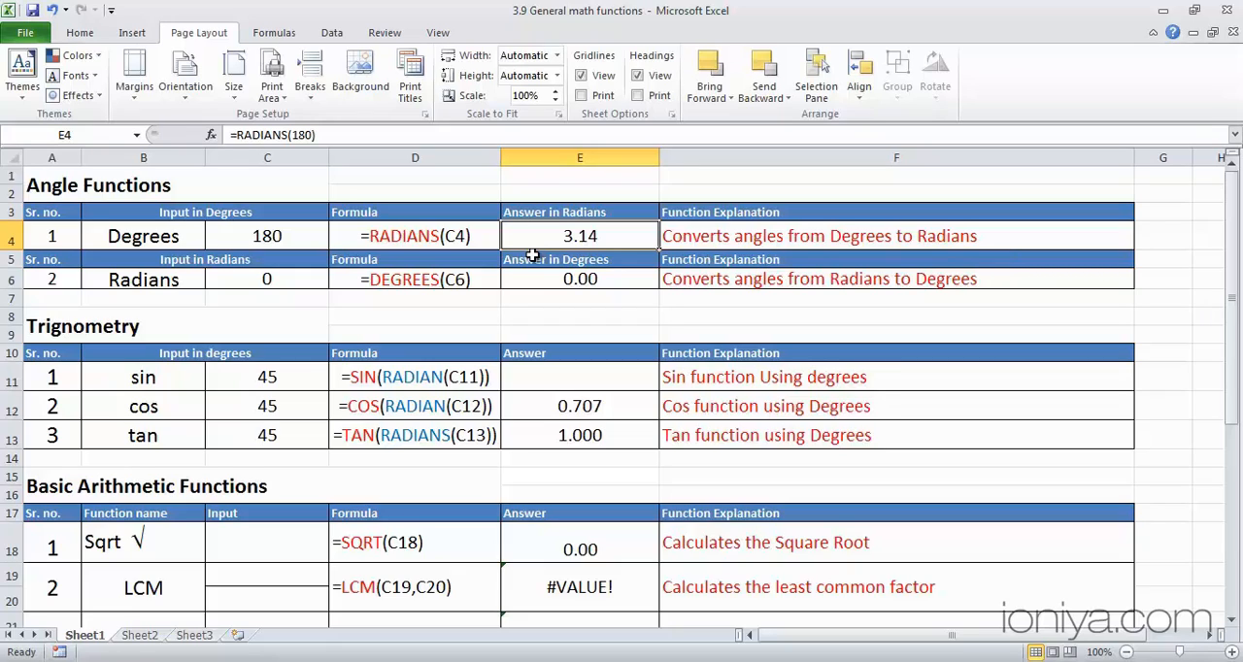
- Replace the fixed 180 in the E4 RADIANS formula with a reference to cell C4
{"action": "double_click", "coordinate": [598, 236]}
{"action": "left_click", "coordinate": [636, 239]}
{"action": "key", "text": "BackSpace"}
{"action": "key", "text": "BackSpace"}
{"action": "key", "text": "BackSpace"}
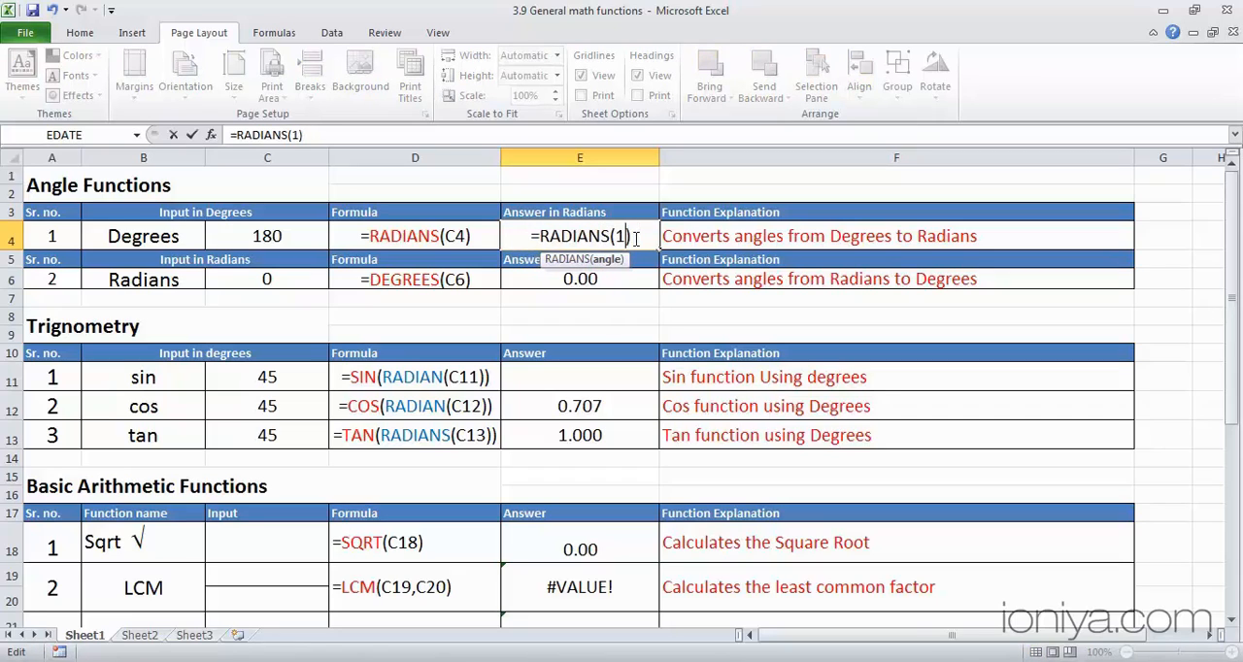
{"action": "type", "text": "c4"}
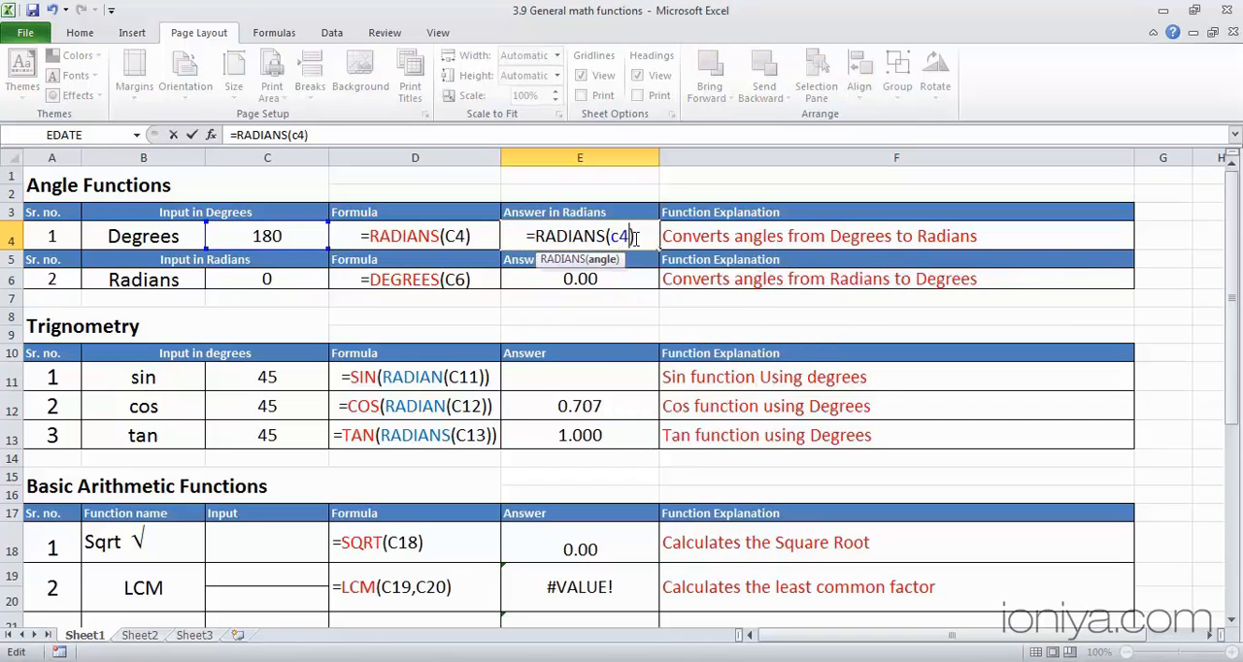
{"action": "key", "text": "ctrl+Return"}
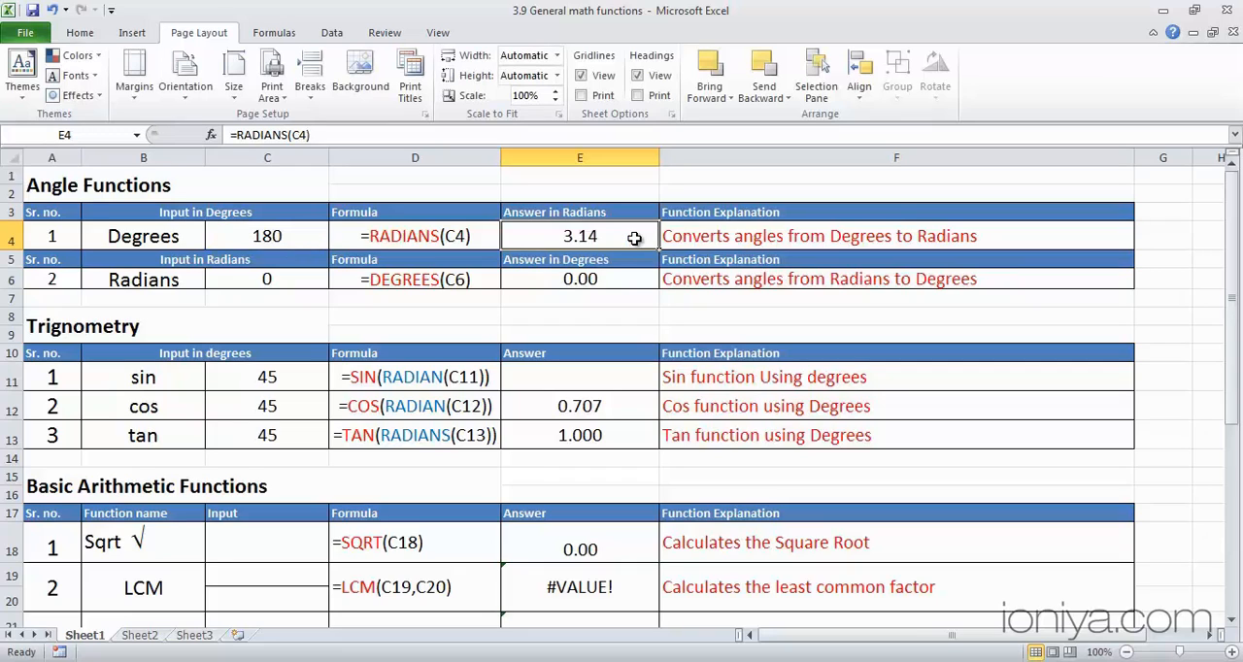
- Set the degrees input in cell C4 to 270
{"action": "left_click", "coordinate": [276, 244]}
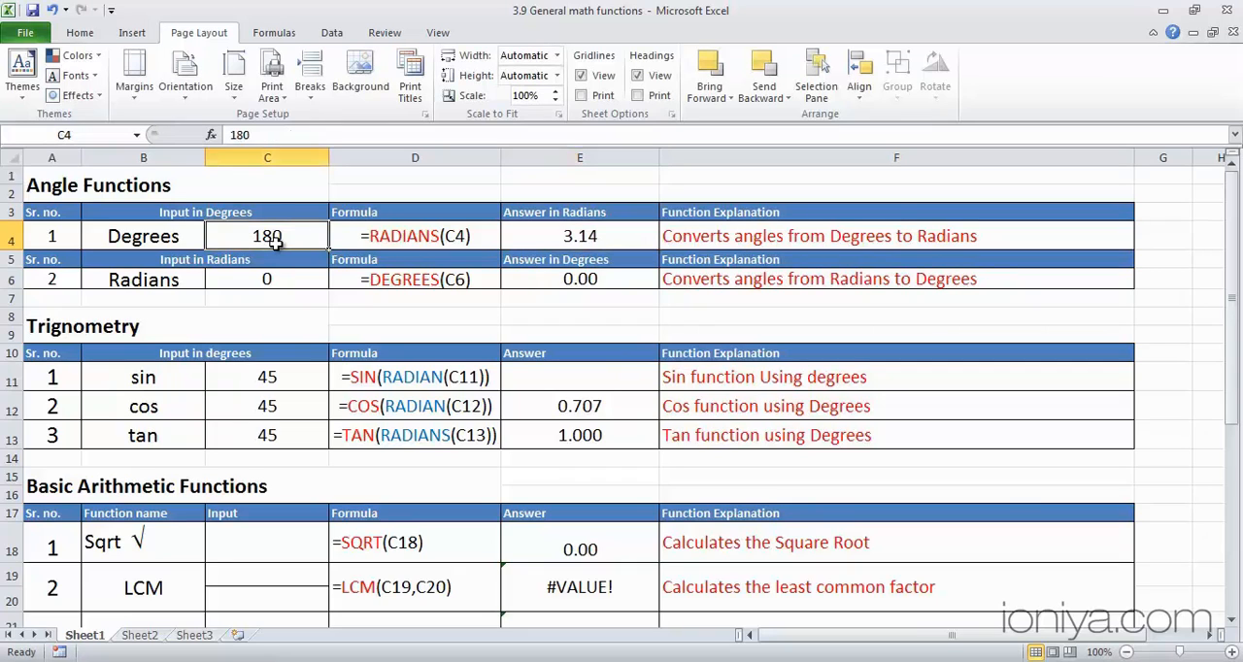
{"action": "type", "text": "270"}
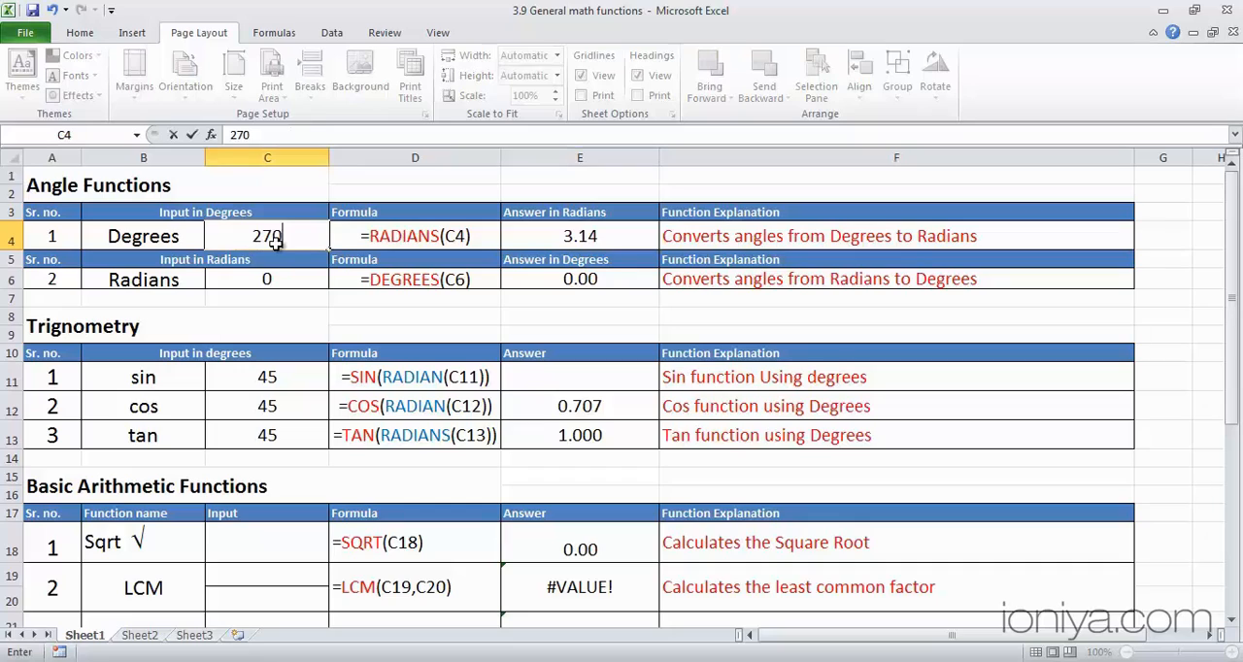
{"action": "key", "text": "Return"}
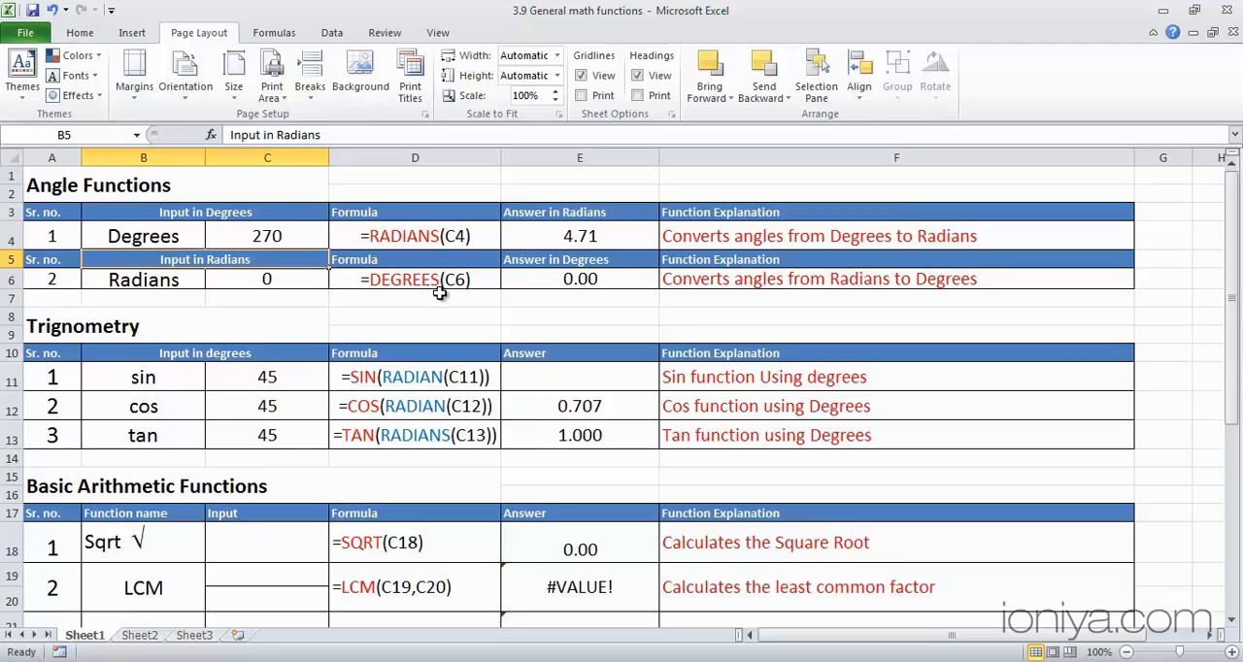
- Check the DEGREES formula in E6 and set the radians input in cell C6 to 1
{"action": "left_click", "coordinate": [561, 280]}
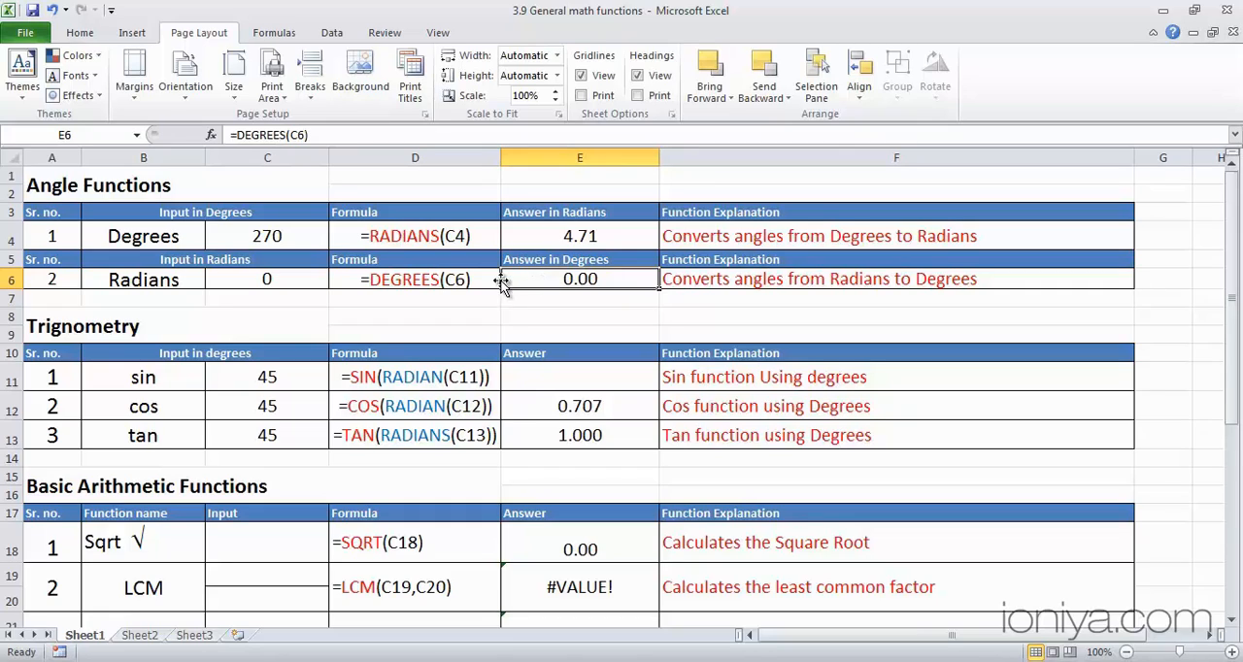
{"action": "left_click", "coordinate": [438, 155]}
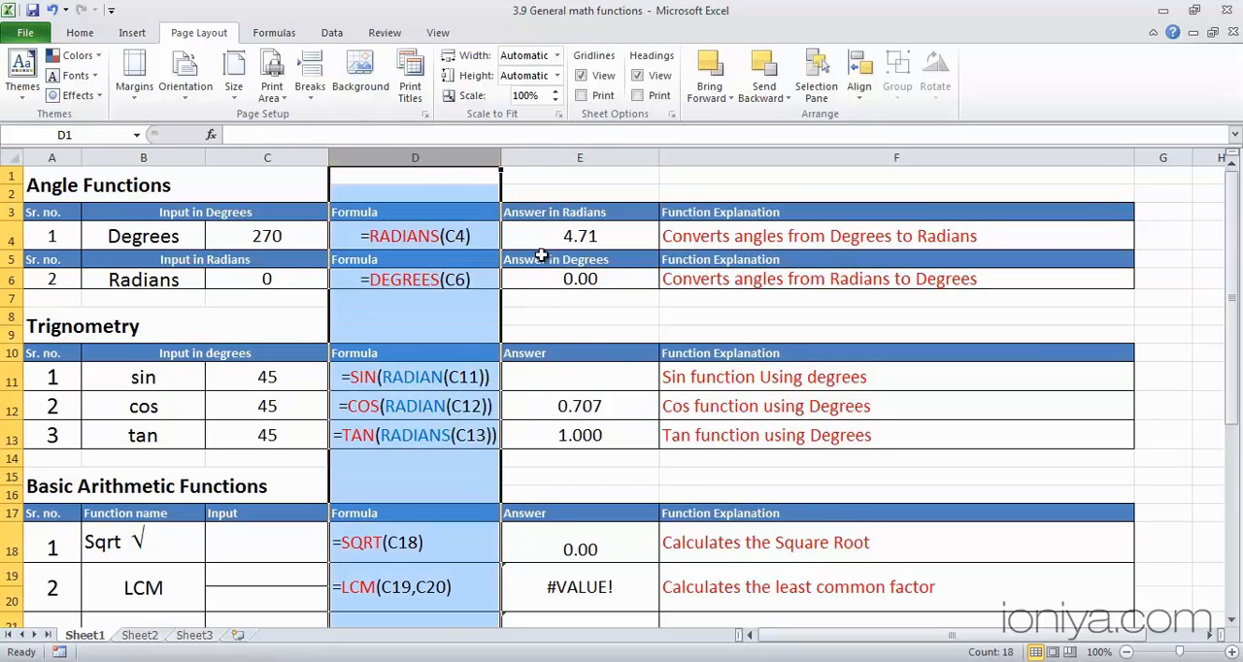
{"action": "left_click", "coordinate": [569, 300]}
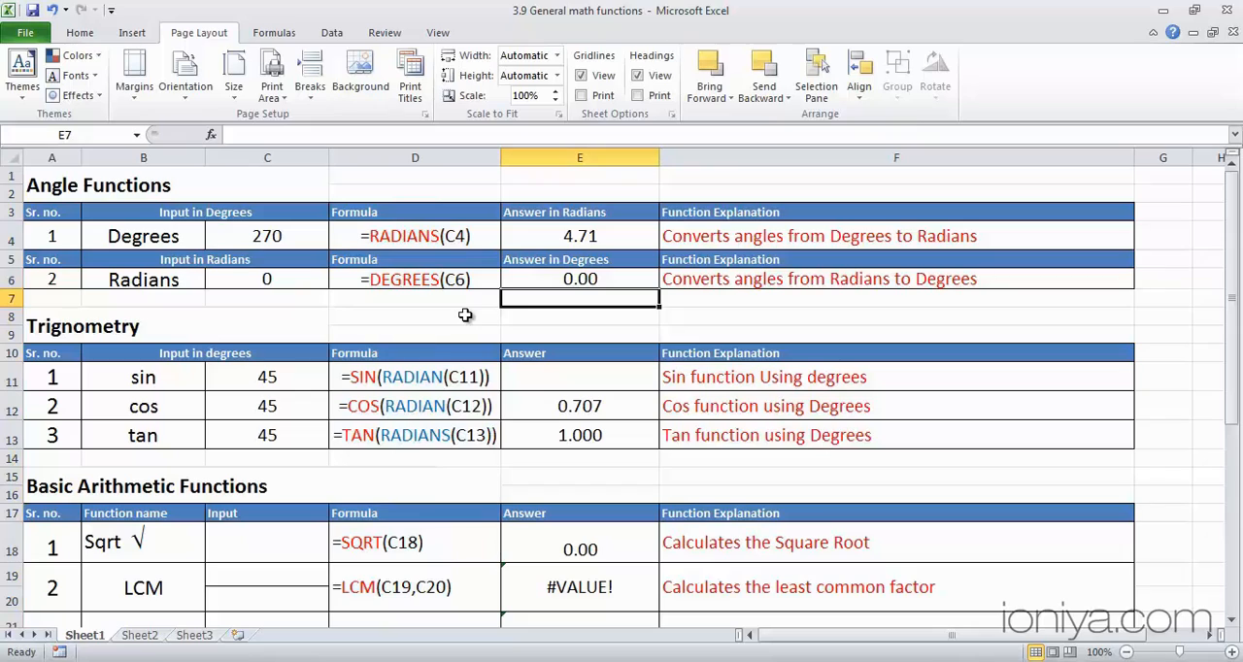
{"action": "left_click", "coordinate": [291, 283]}
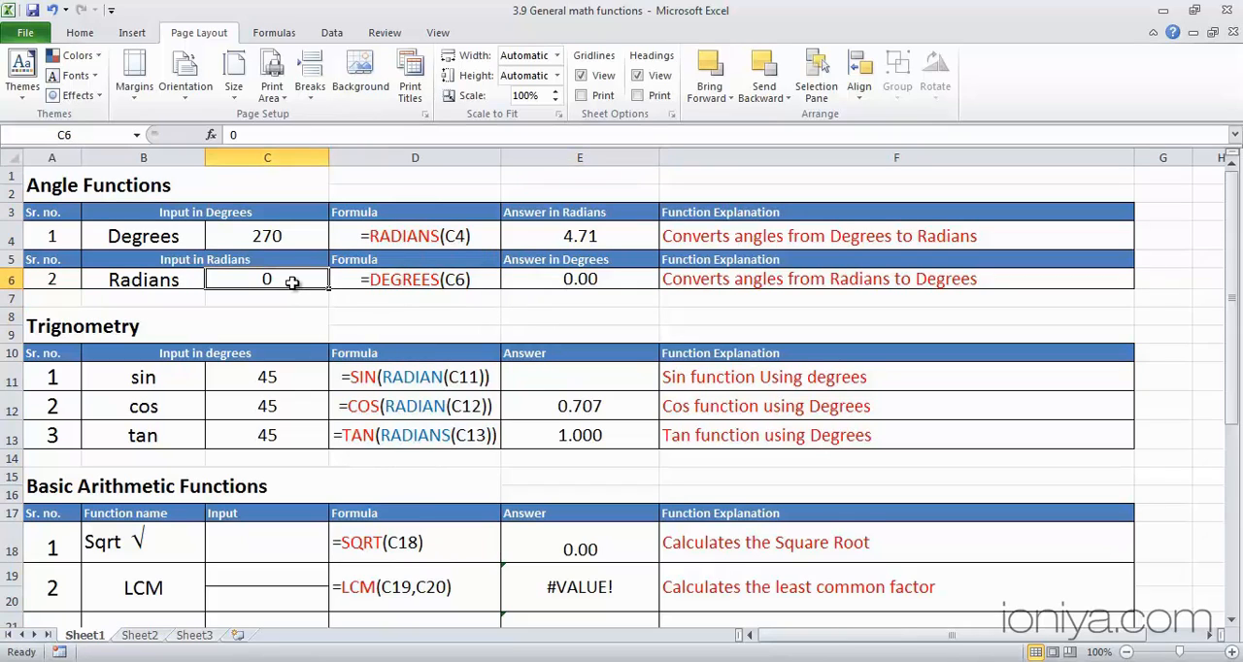
{"action": "type", "text": "1"}
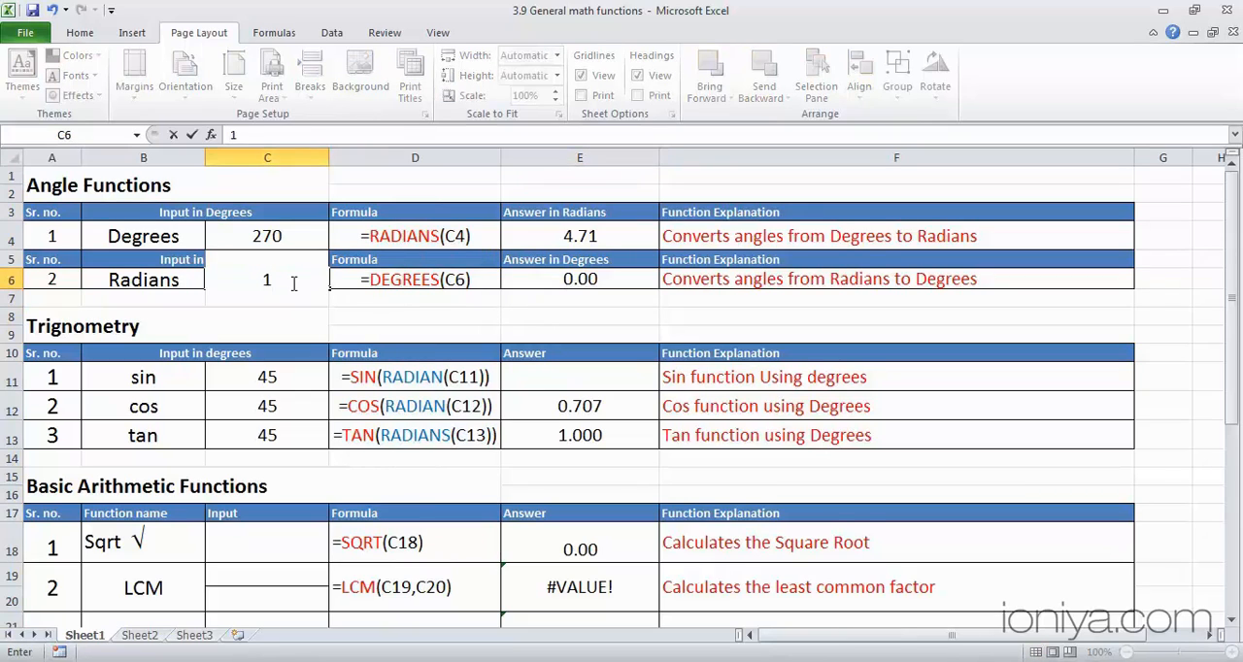
{"action": "key", "text": "Return"}
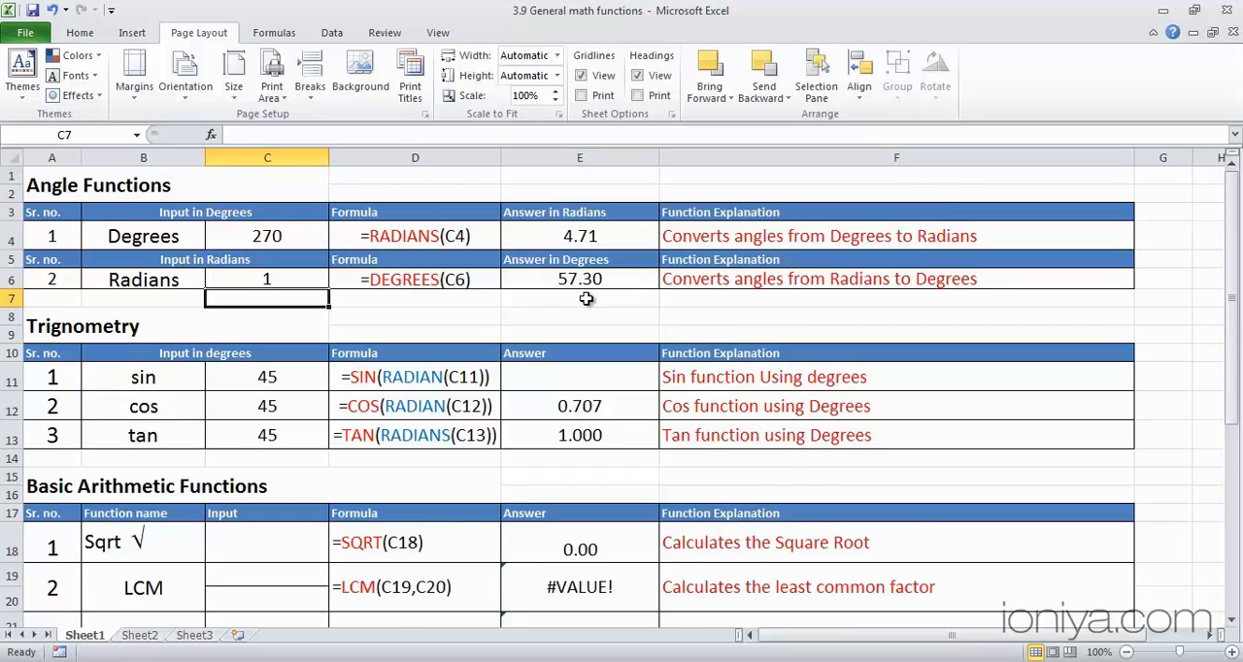
- Enter =SIN(RADIANS(C11)) in cell E11 as the sine answer, accepting the proposed closing-parenthesis correction
{"action": "scroll", "coordinate": [587, 299], "scroll_direction": "down", "scroll_amount": 1}
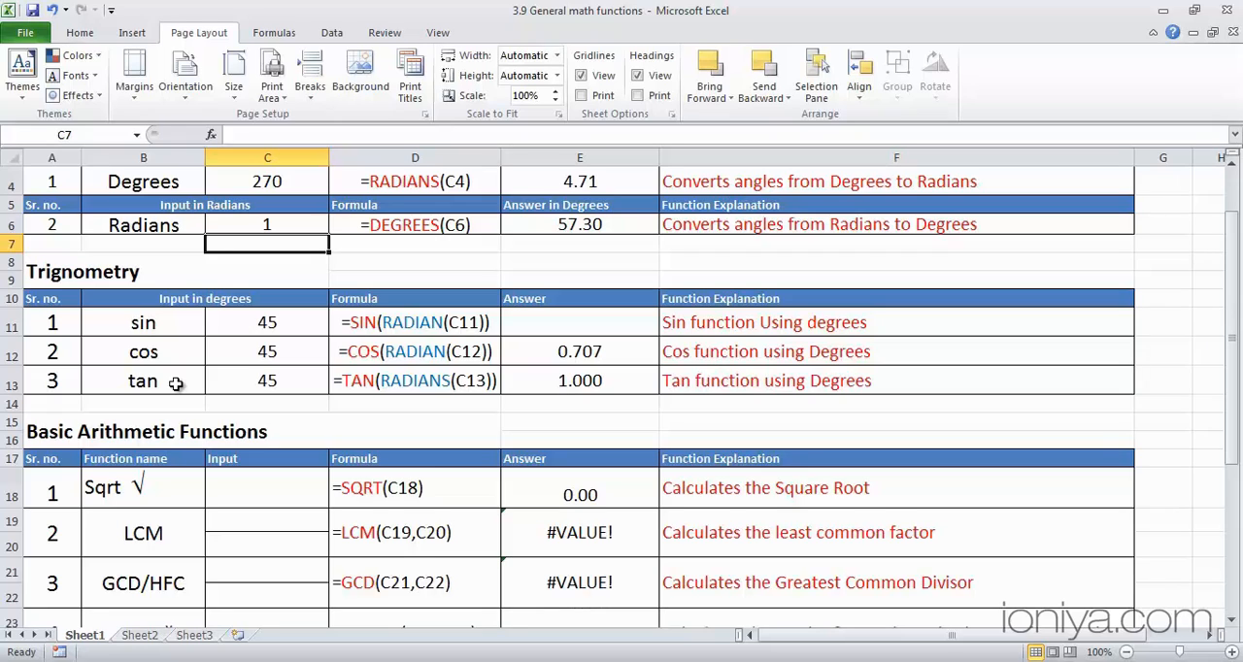
{"action": "left_click", "coordinate": [543, 320]}
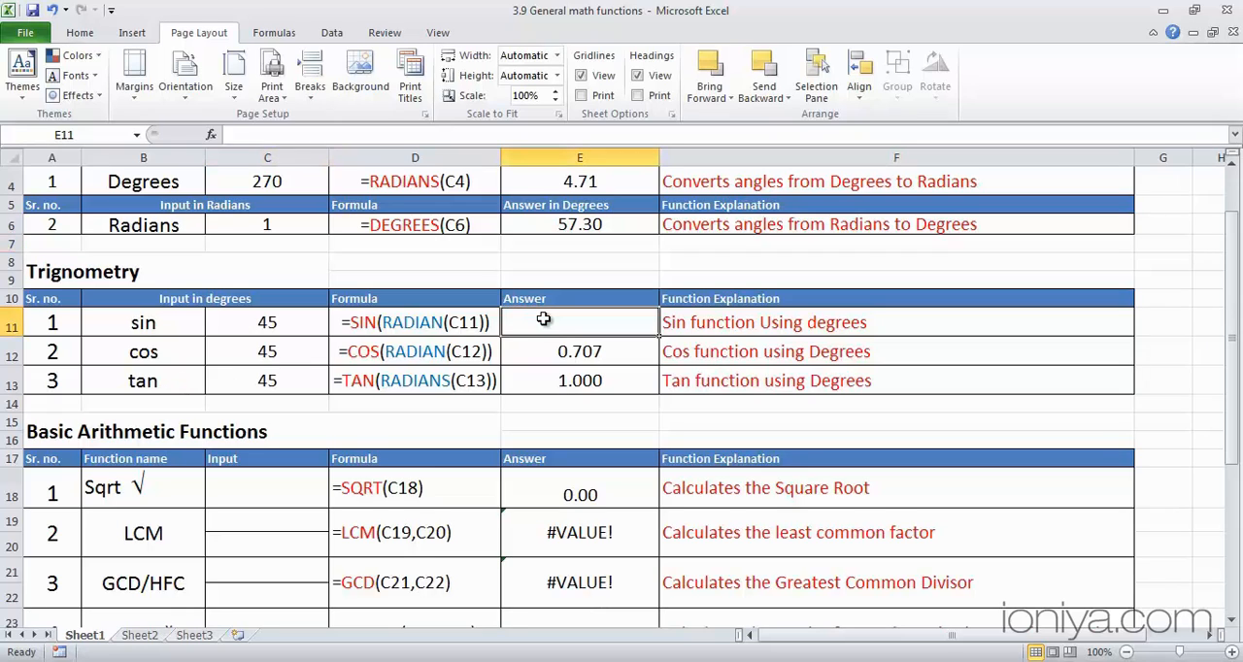
{"action": "type", "text": "="}
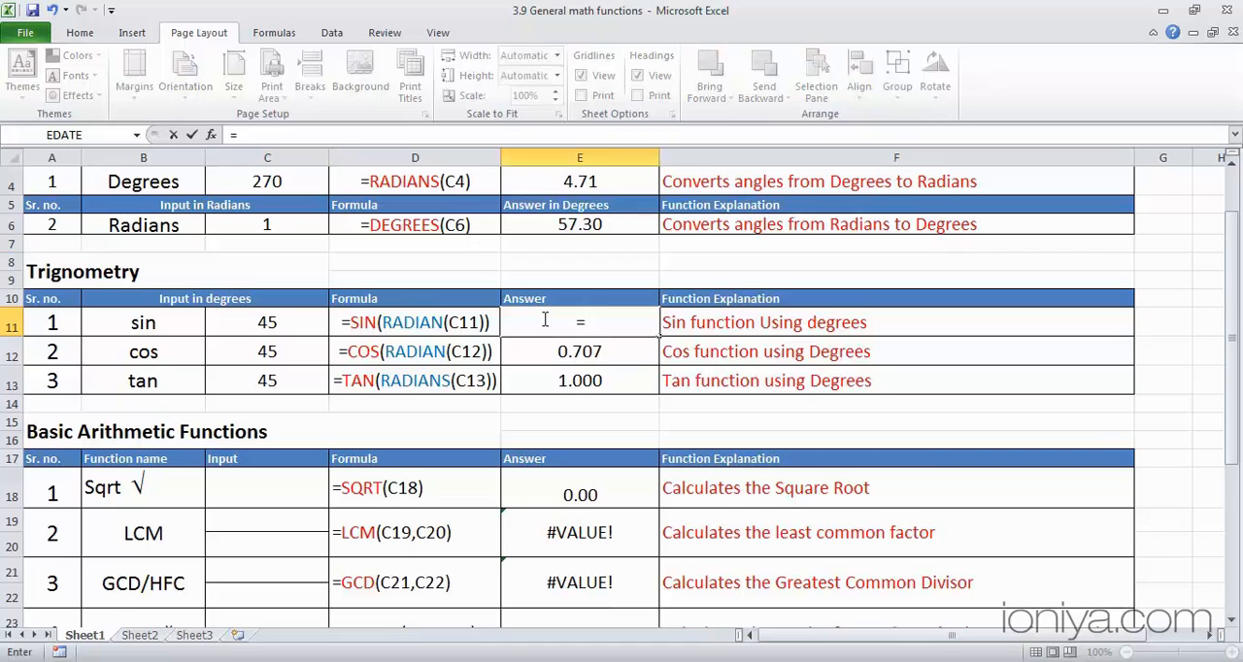
{"action": "type", "text": "sin"}
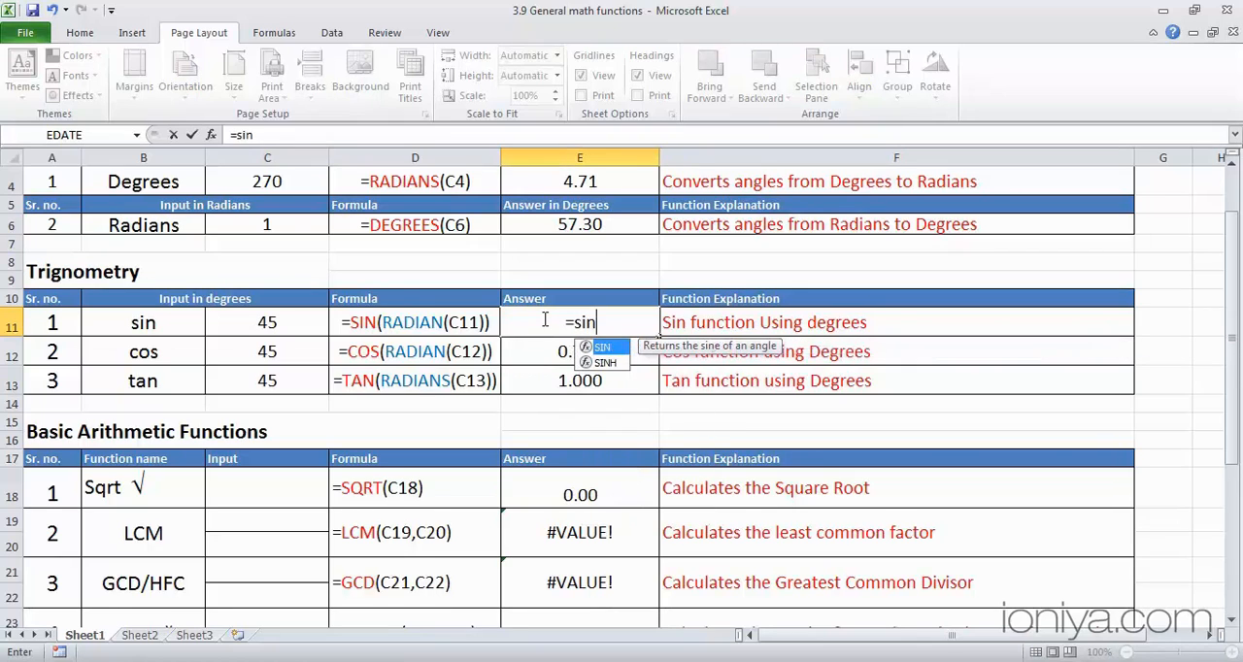
{"action": "key", "text": "Tab"}
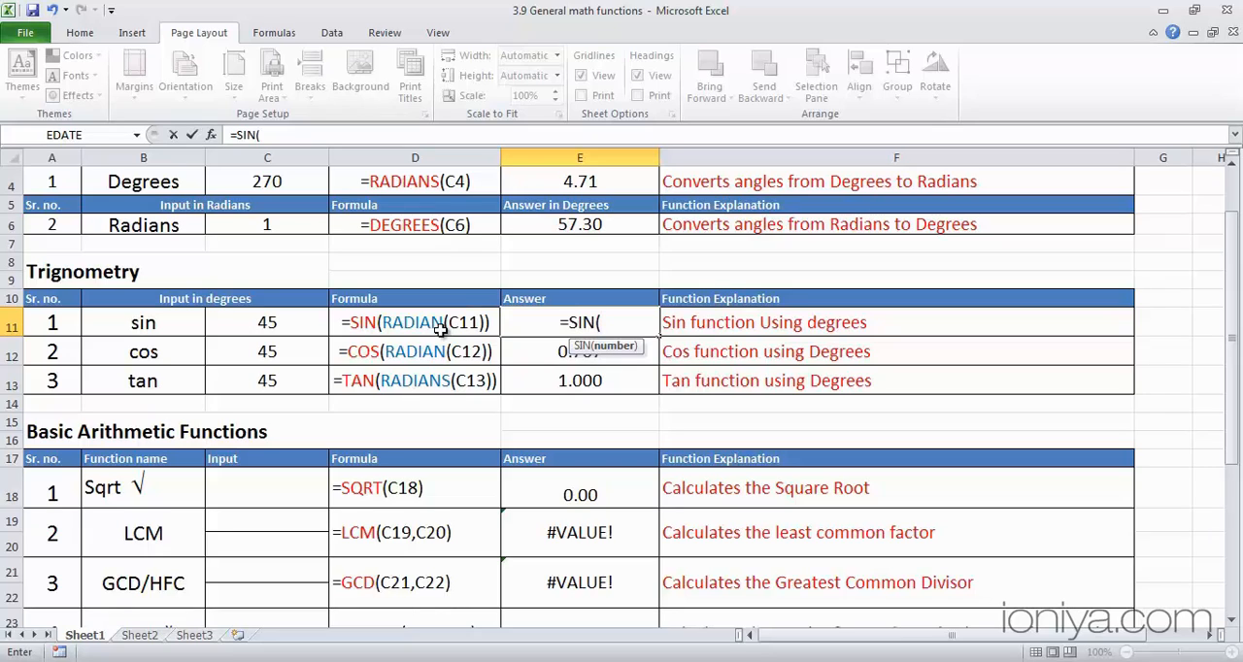
{"action": "type", "text": "radian"}
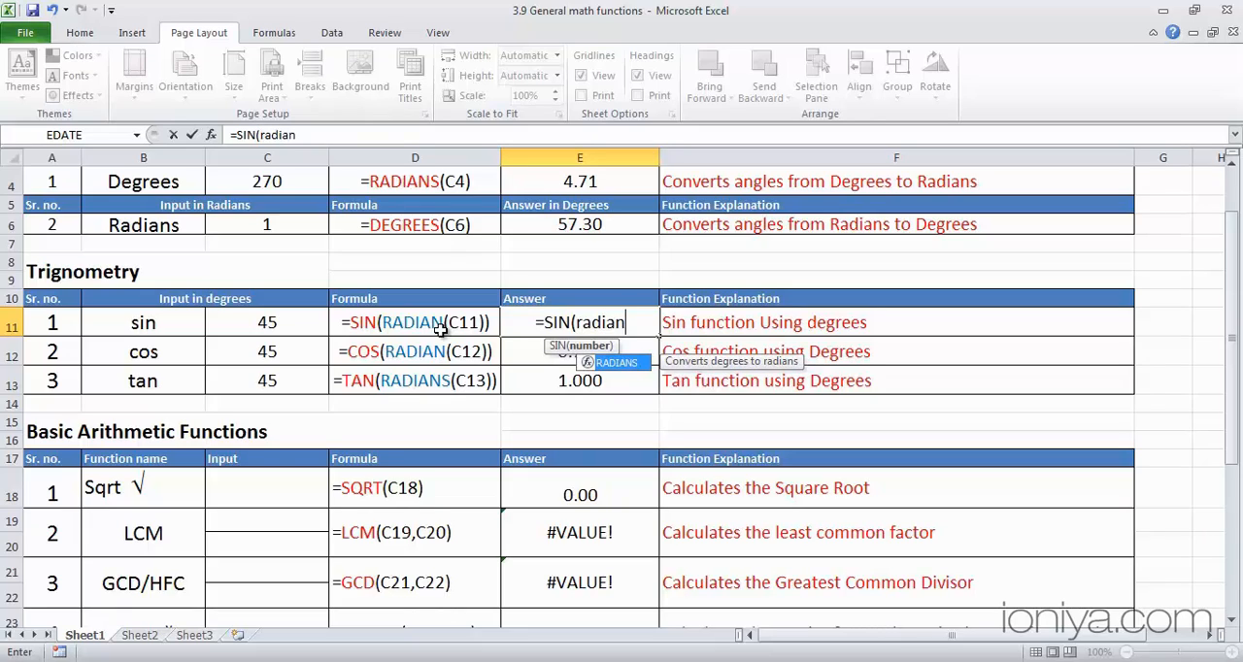
{"action": "type", "text": "s"}
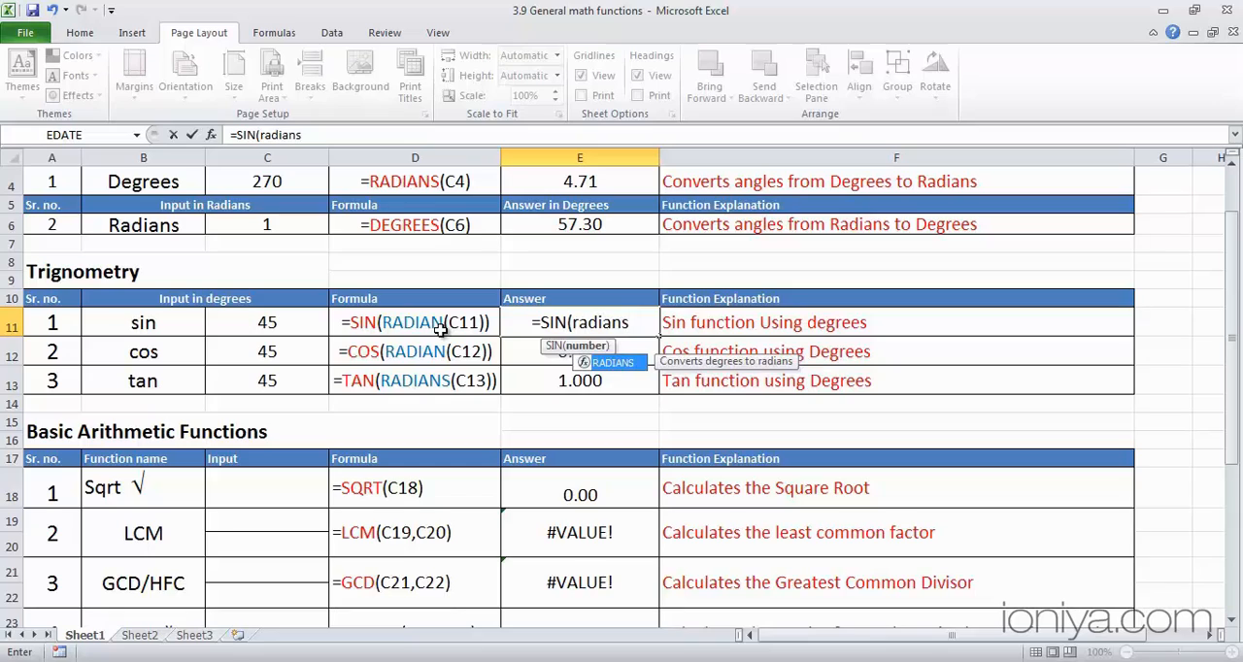
{"action": "key", "text": "Tab"}
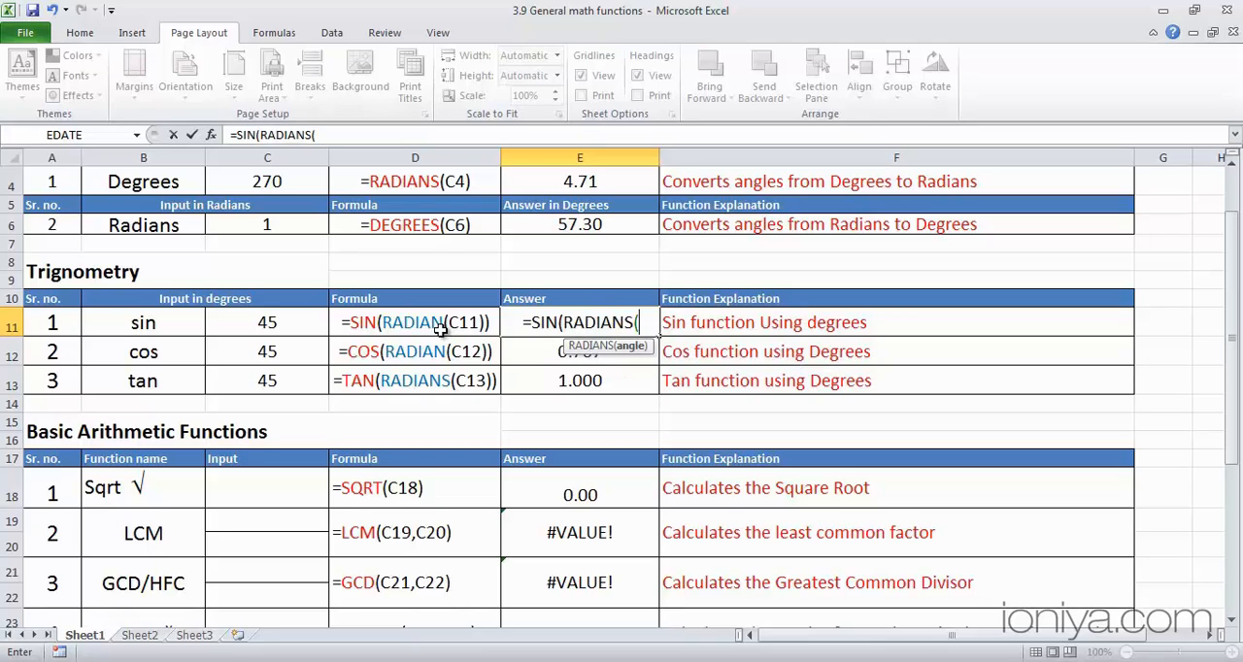
{"action": "left_click", "coordinate": [282, 326]}
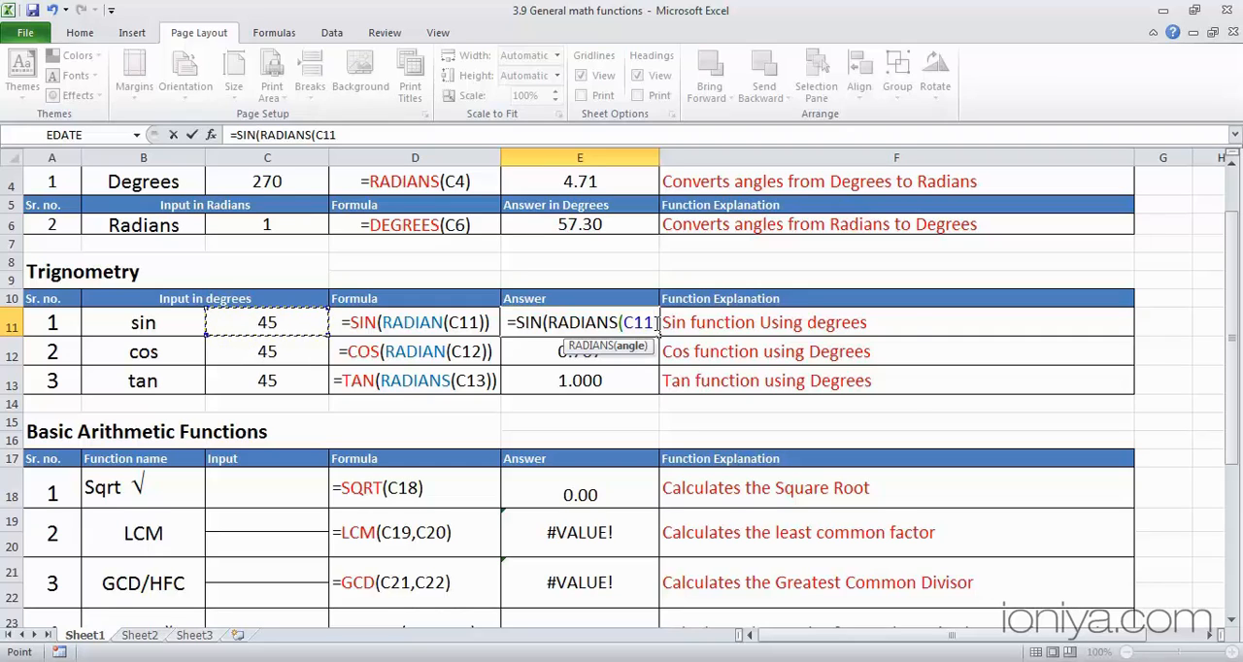
{"action": "key", "text": "Return"}
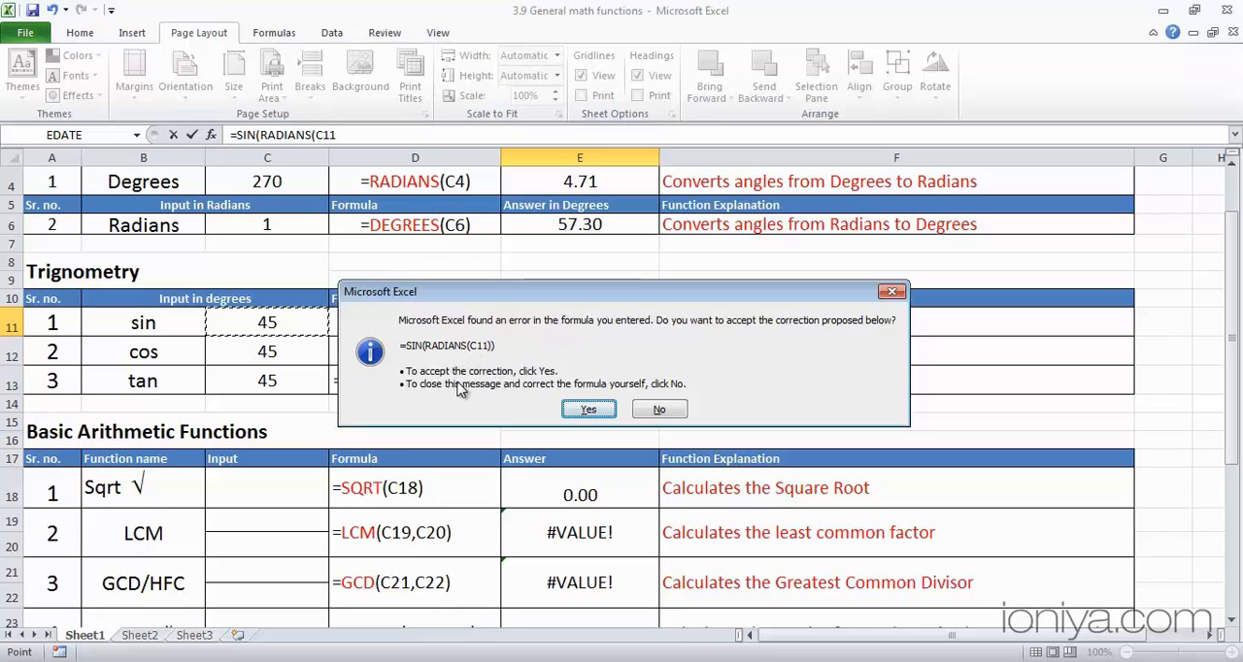
{"action": "left_click", "coordinate": [582, 411]}
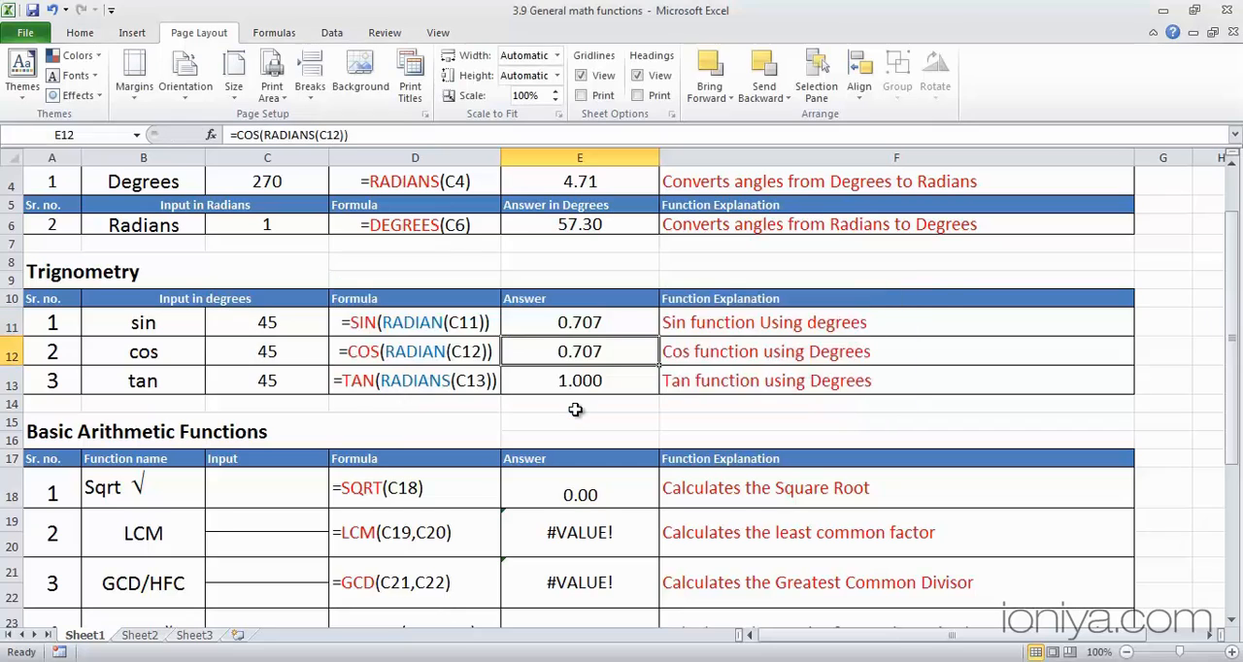
- Review the sin, cos and tan formulas in E11:E13 and set the cos and tan input angles in C12 and C13 to 60
{"action": "left_click", "coordinate": [616, 320]}
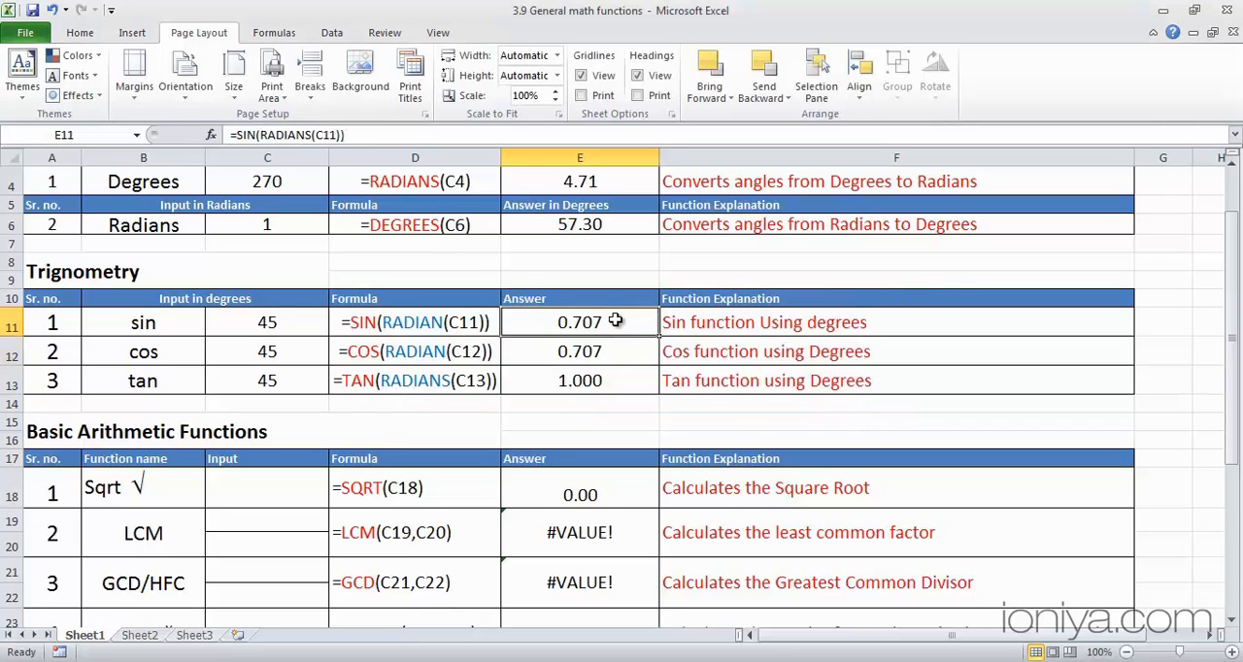
{"action": "left_click", "coordinate": [615, 349]}
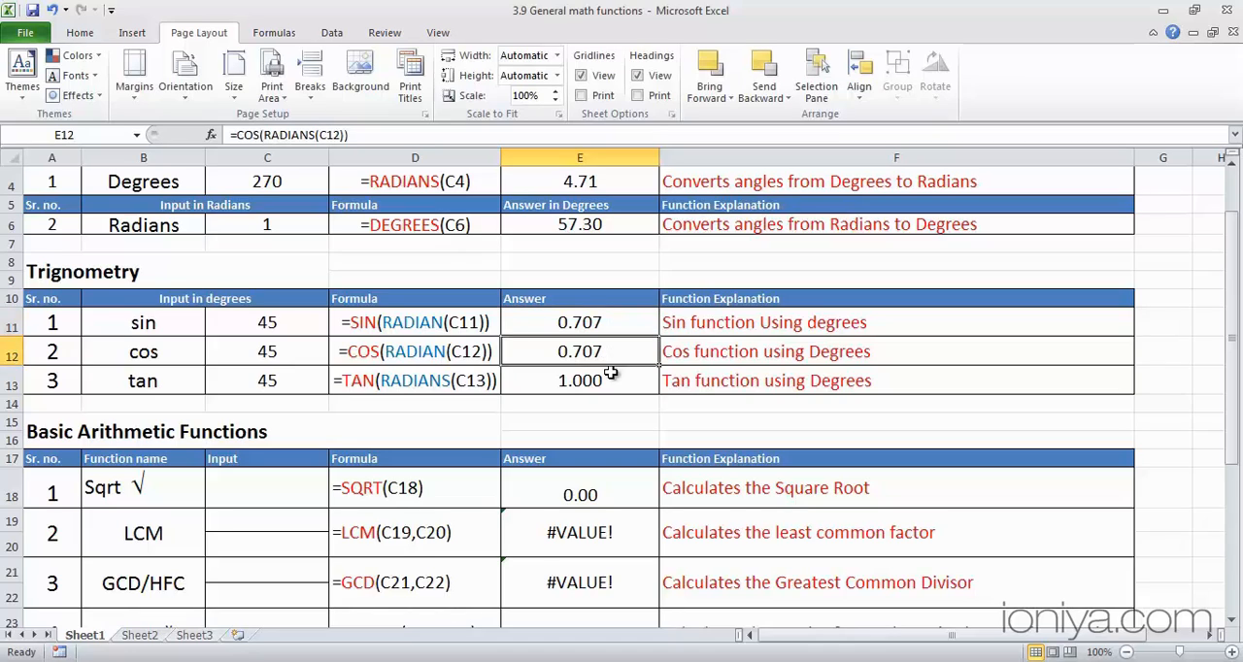
{"action": "left_click", "coordinate": [613, 382]}
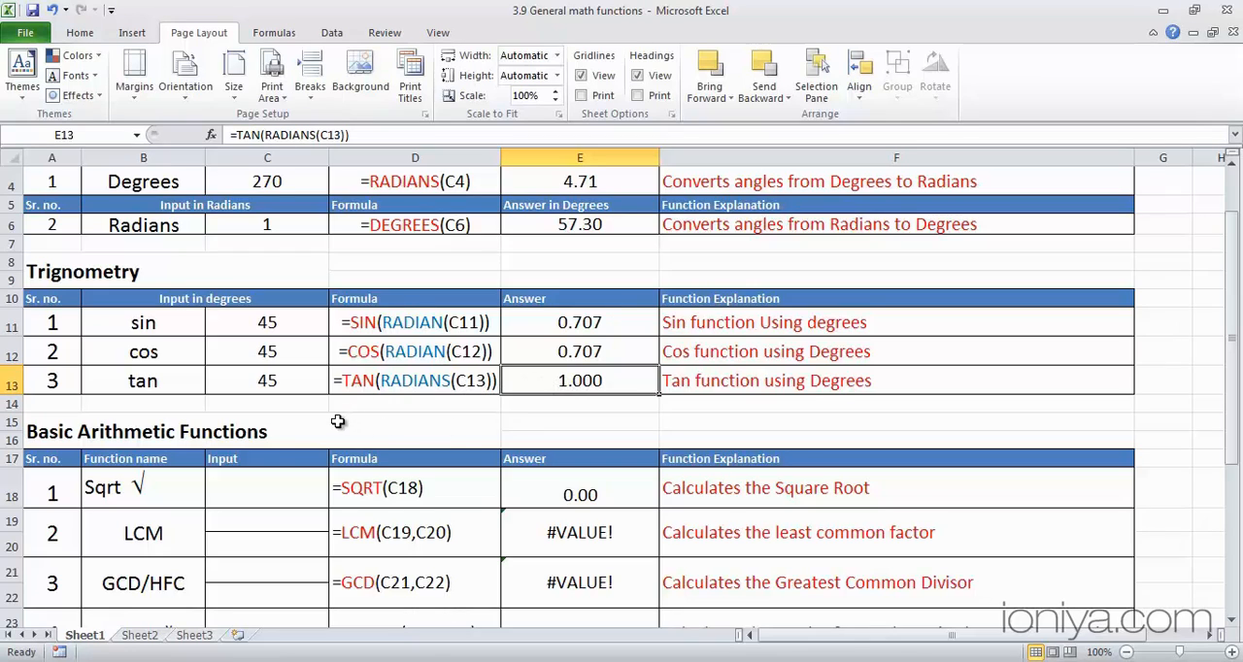
{"action": "left_click", "coordinate": [275, 356]}
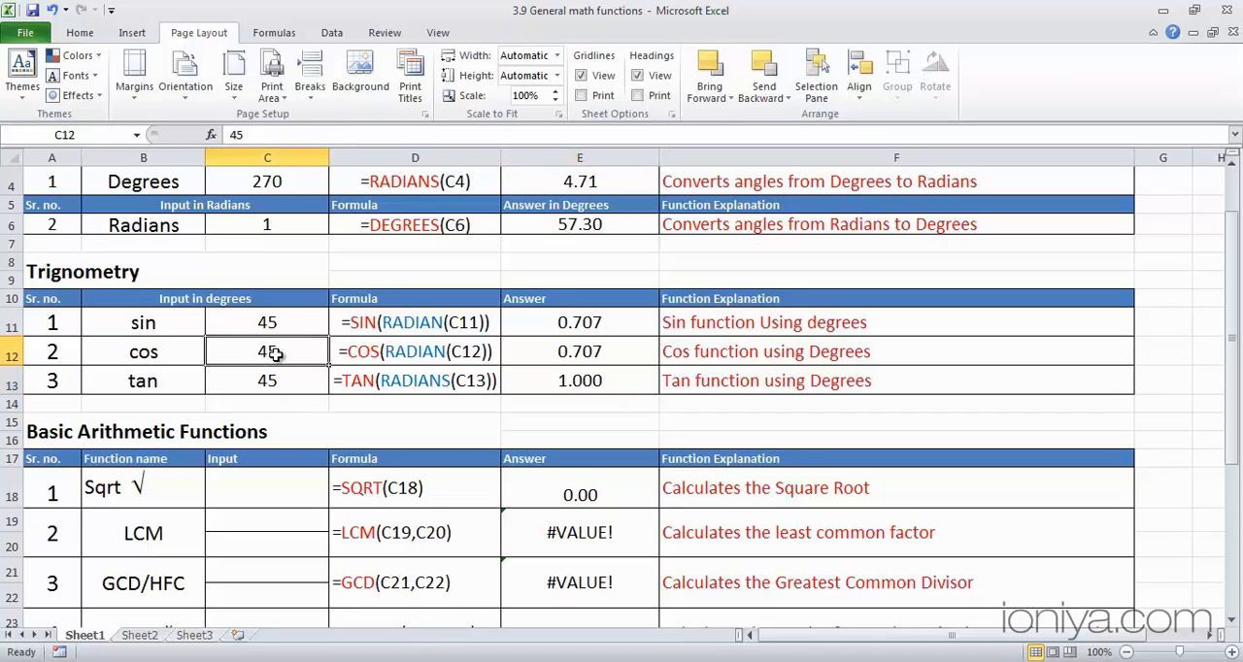
{"action": "type", "text": "60"}
{"action": "key", "text": "Return"}
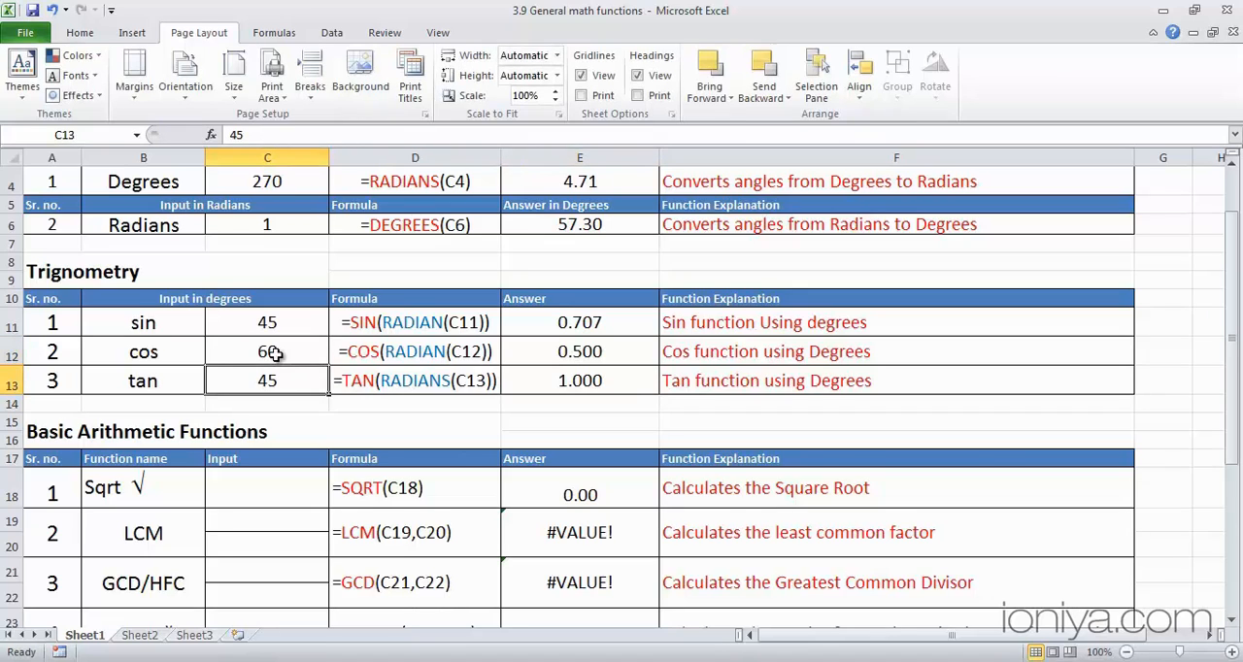
{"action": "type", "text": "60"}
{"action": "key", "text": "Return"}
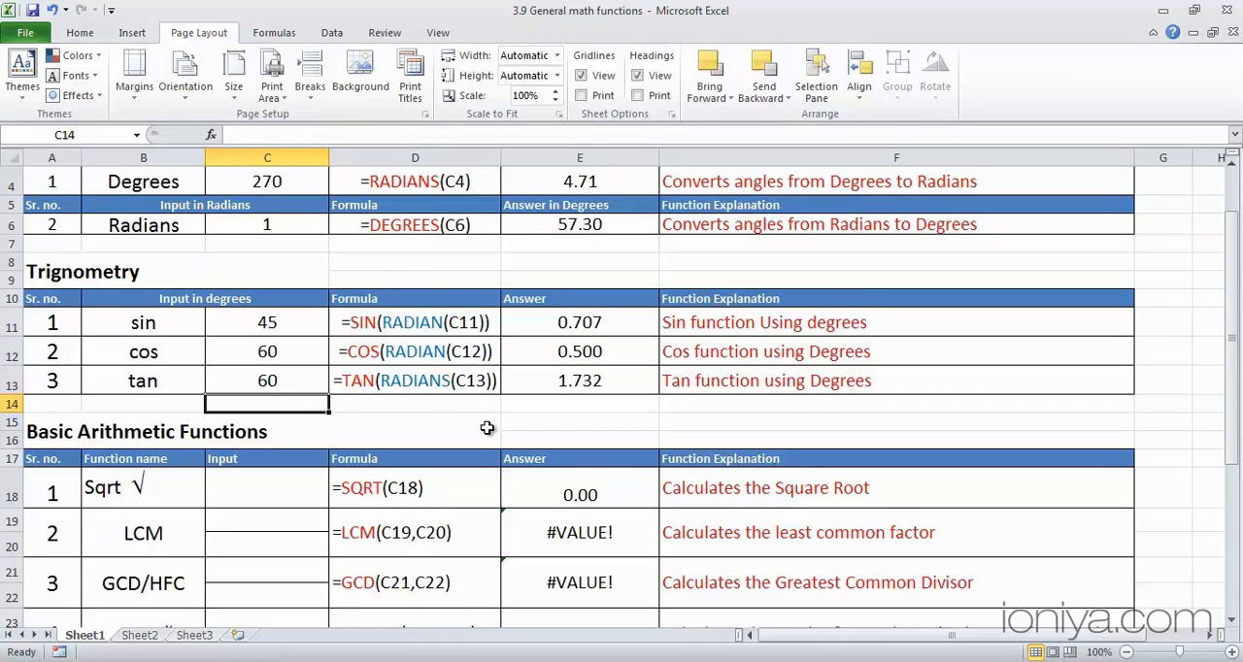
- Set the square root input in cell C18 to 25
{"action": "scroll", "coordinate": [486, 427], "scroll_direction": "down", "scroll_amount": 1}
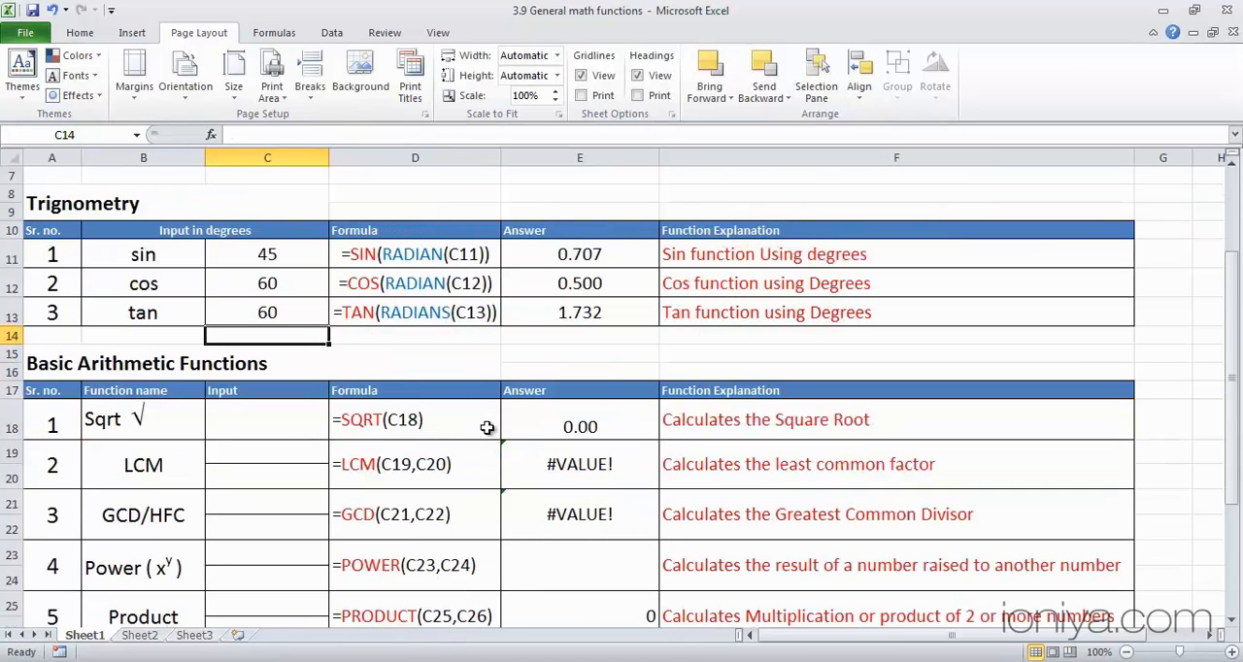
{"action": "scroll", "coordinate": [487, 428], "scroll_direction": "down", "scroll_amount": 1}
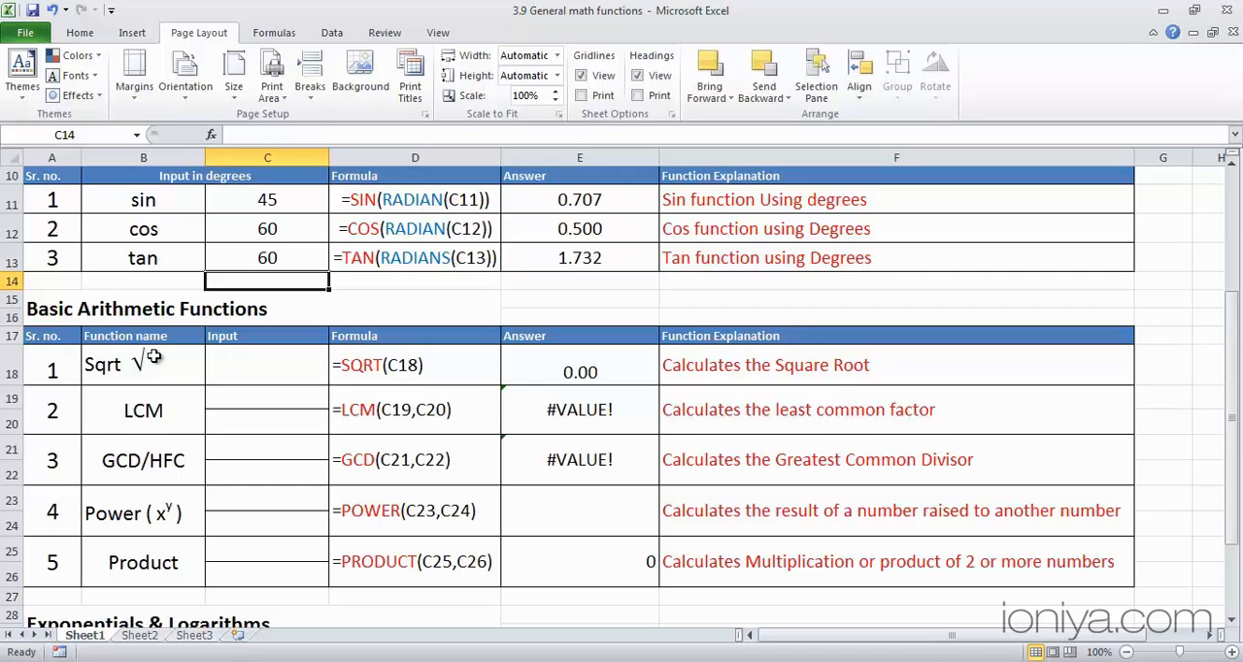
{"action": "left_click", "coordinate": [242, 364]}
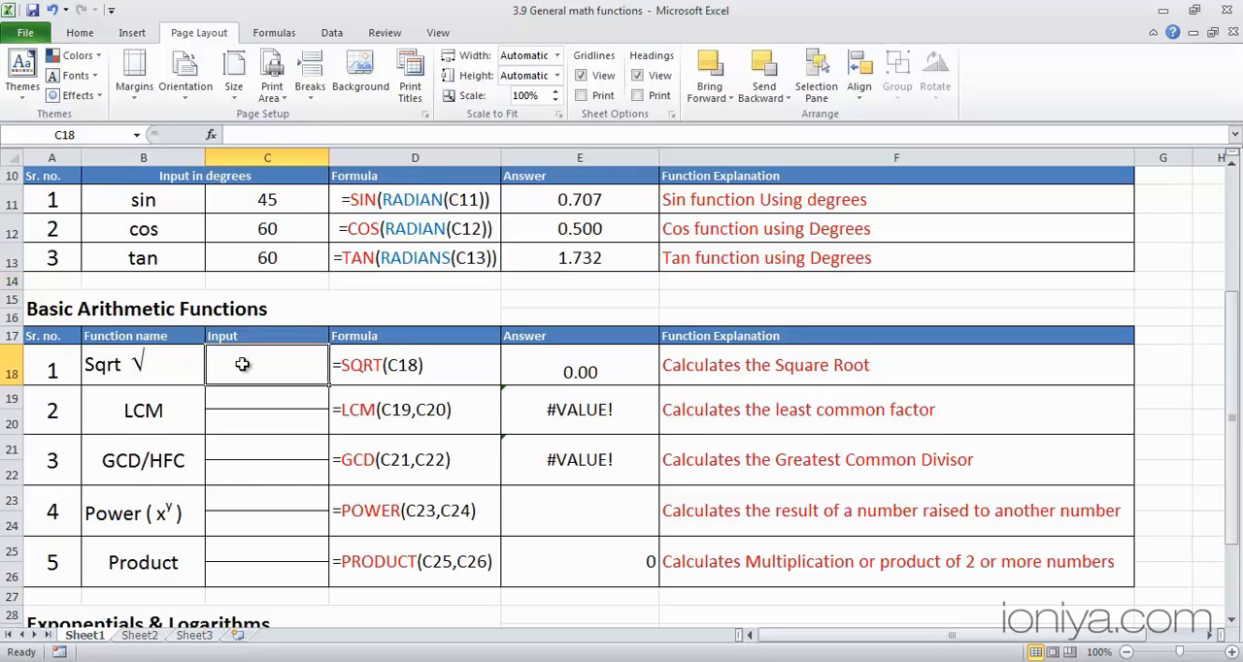
{"action": "type", "text": "25"}
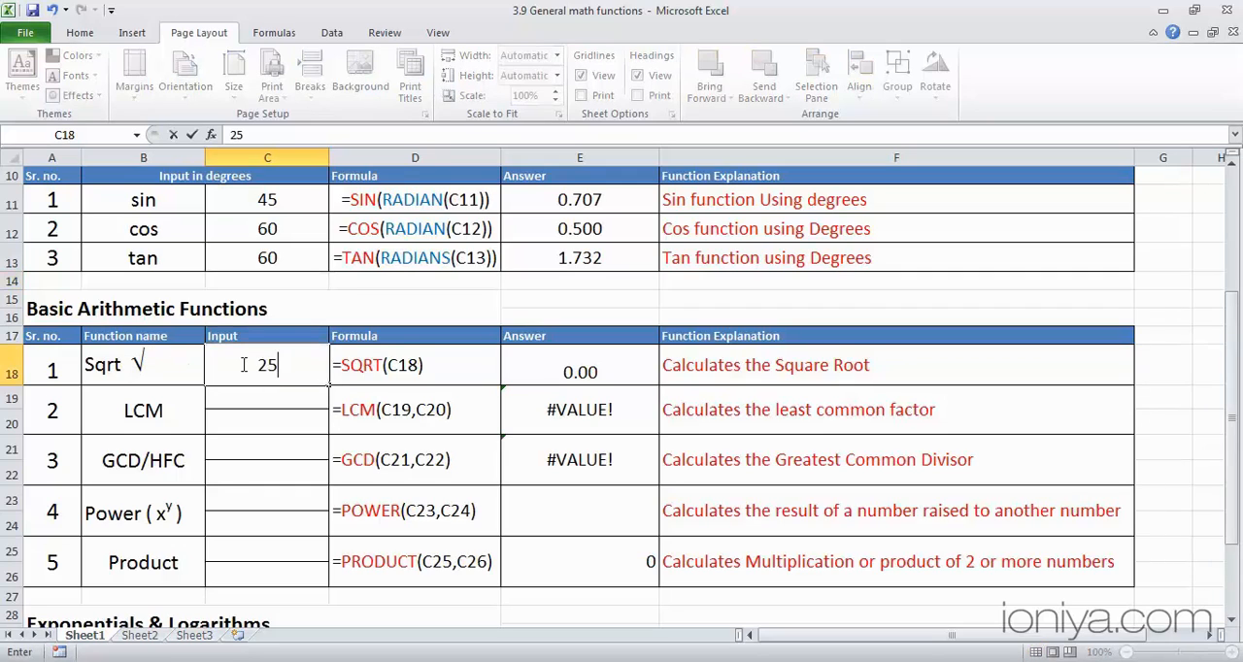
{"action": "key", "text": "Return"}
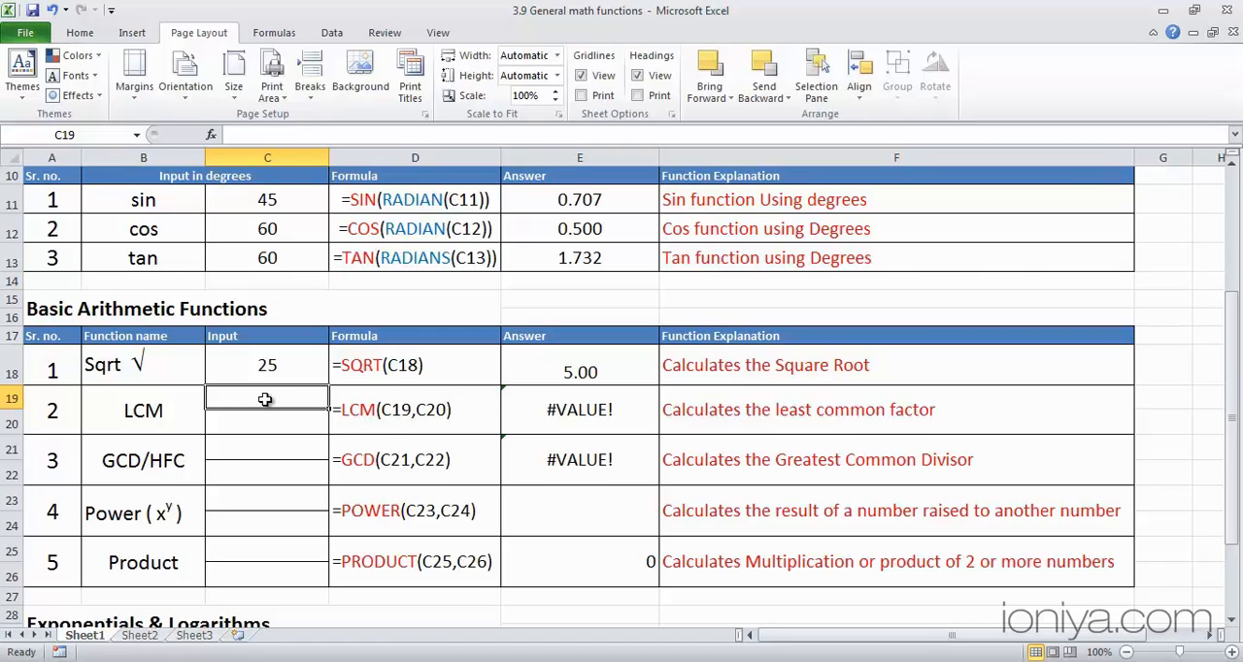
- Check the LCM formula in E19 and set the LCM inputs in C19 and C20 to 3 and 6
{"action": "left_click", "coordinate": [569, 406]}
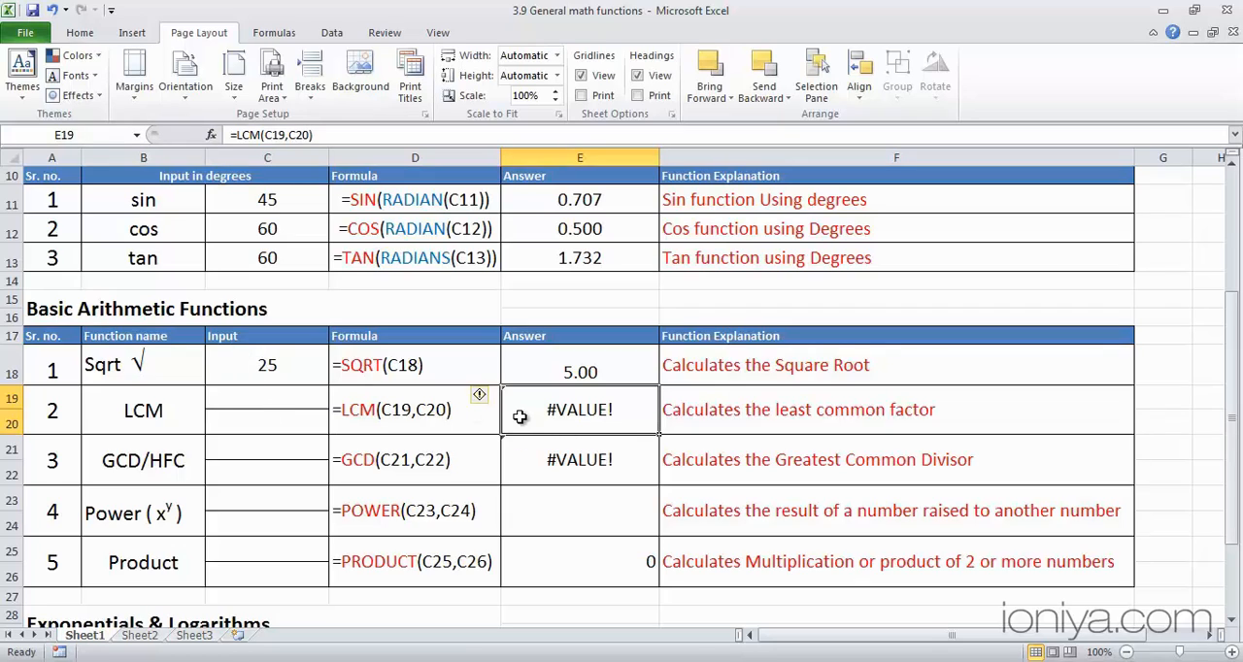
{"action": "left_click", "coordinate": [271, 397]}
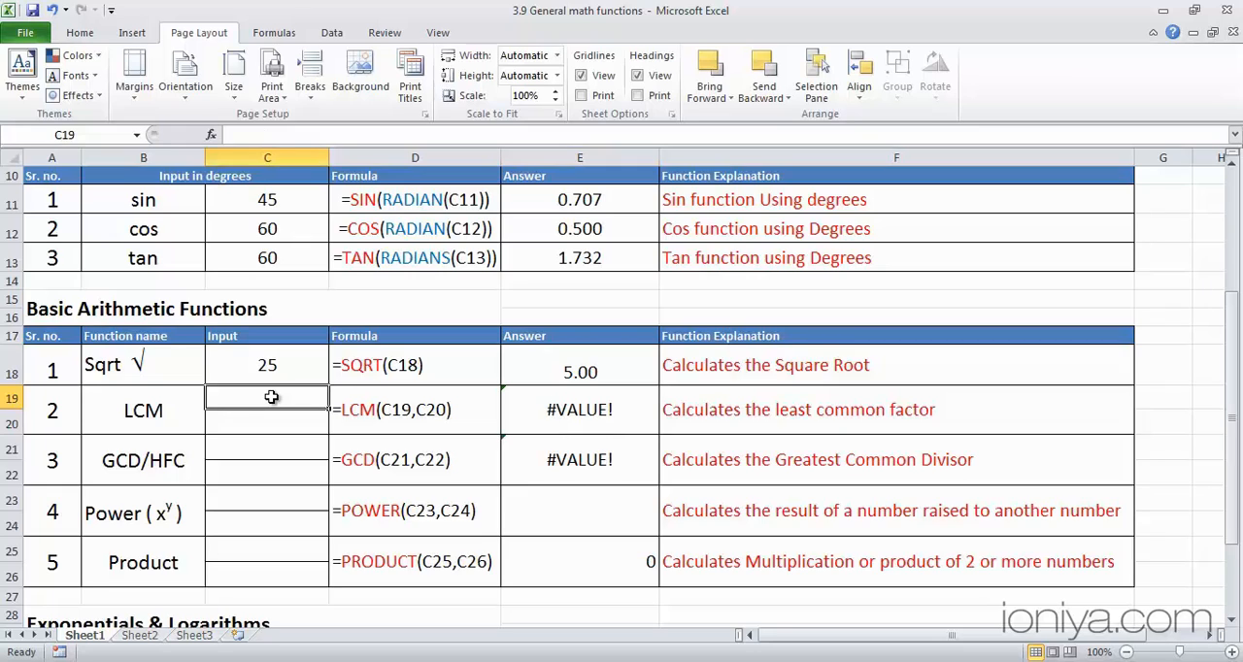
{"action": "type", "text": "3"}
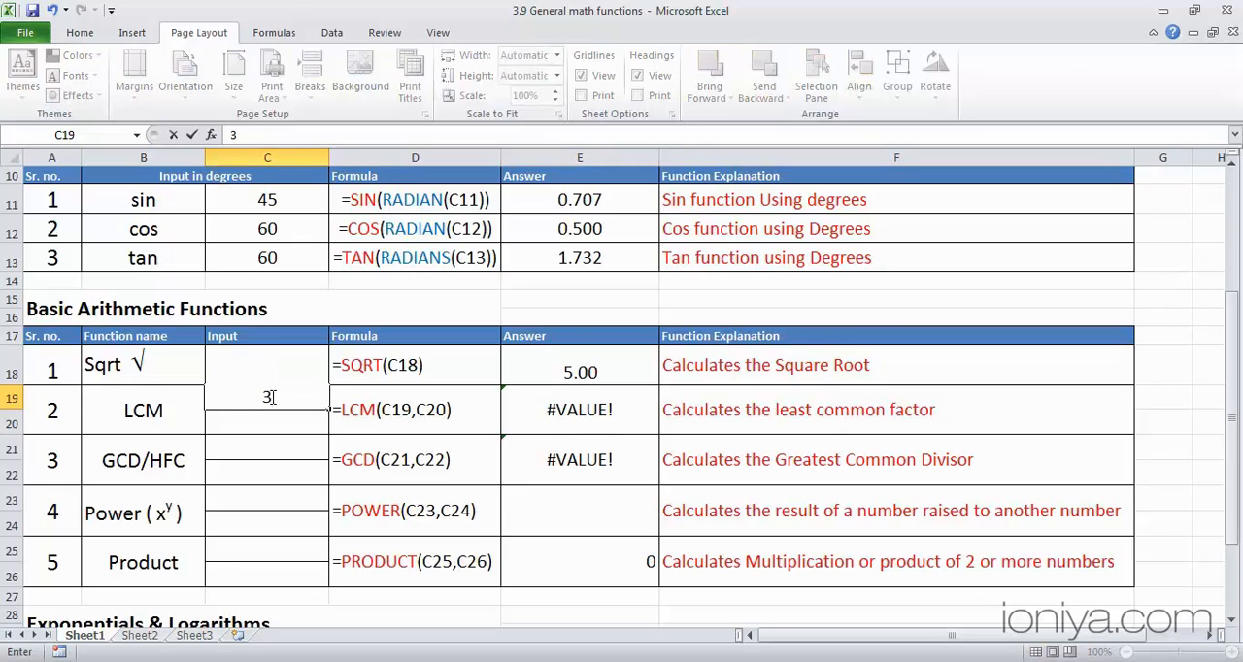
{"action": "key", "text": "Return"}
{"action": "type", "text": "6"}
{"action": "key", "text": "Return"}
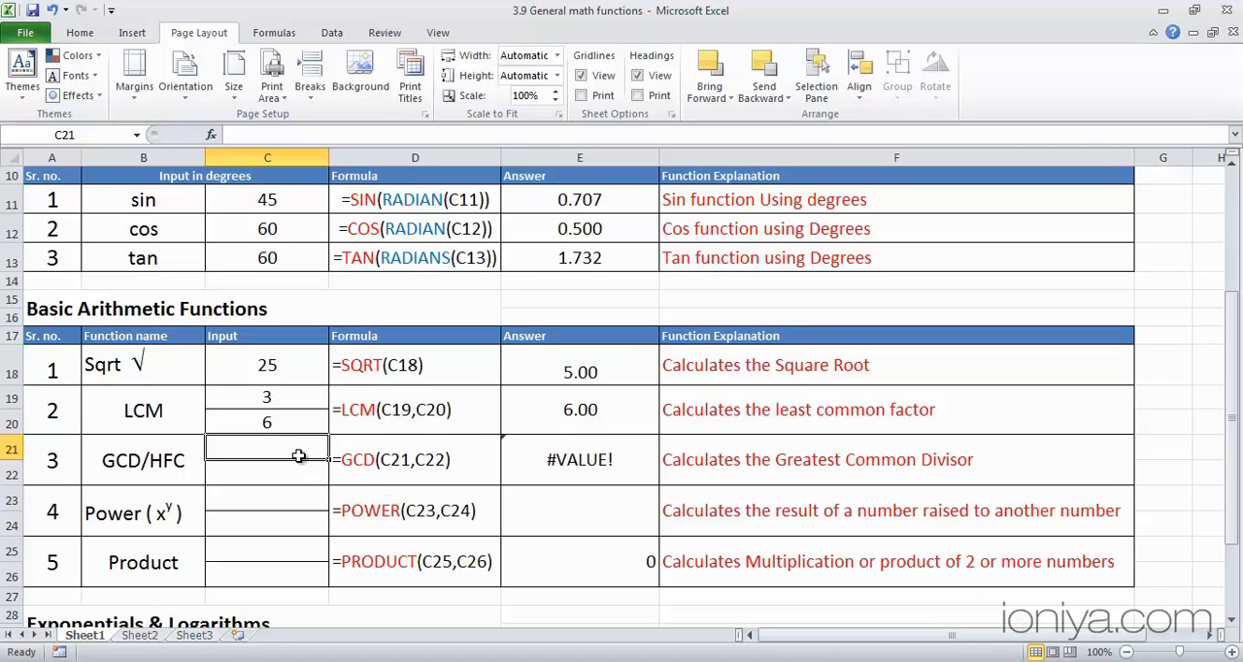
- Set the GCD inputs in cells C21 and C22 to 3 and 6
{"action": "type", "text": "3"}
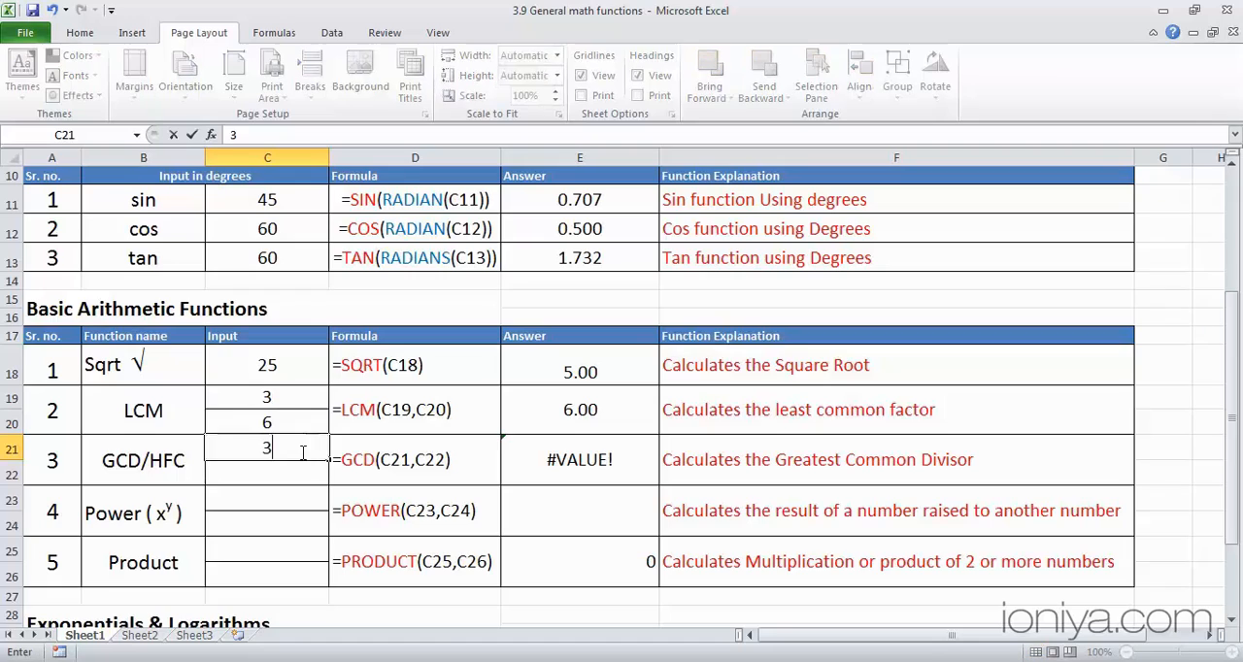
{"action": "key", "text": "Return"}
{"action": "type", "text": "6"}
{"action": "key", "text": "Return"}
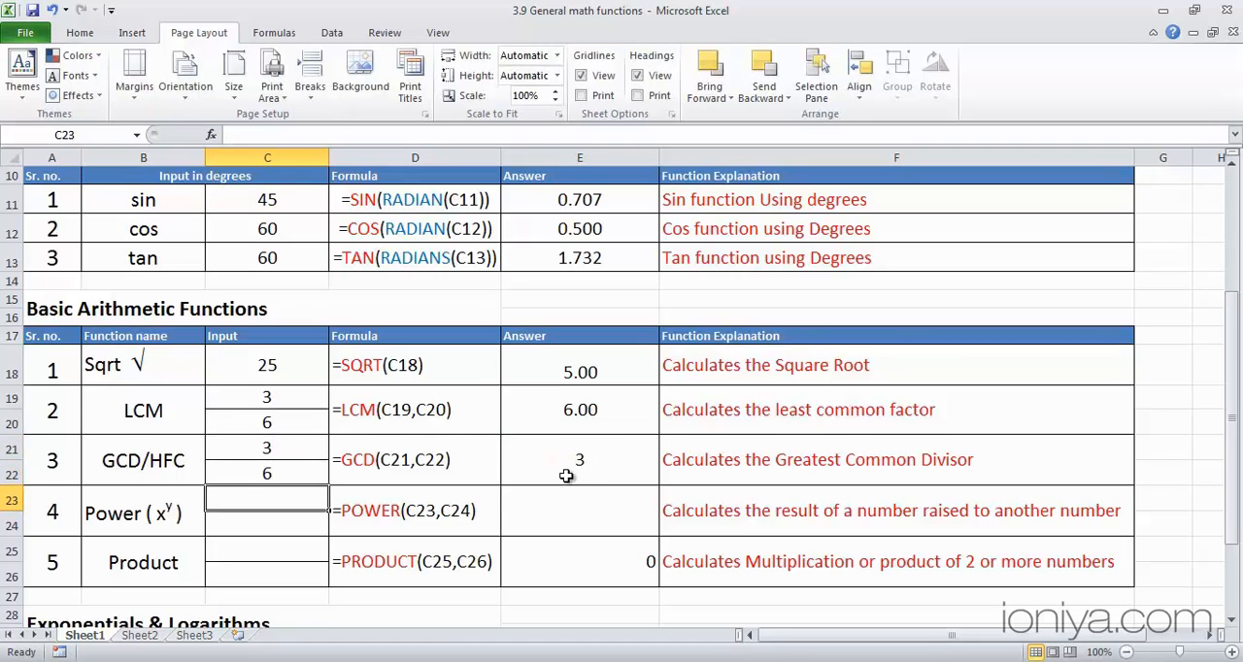
- Enter =POWER(C23,C24) in cell E23 as the power answer
{"action": "scroll", "coordinate": [561, 481], "scroll_direction": "down", "scroll_amount": 1}
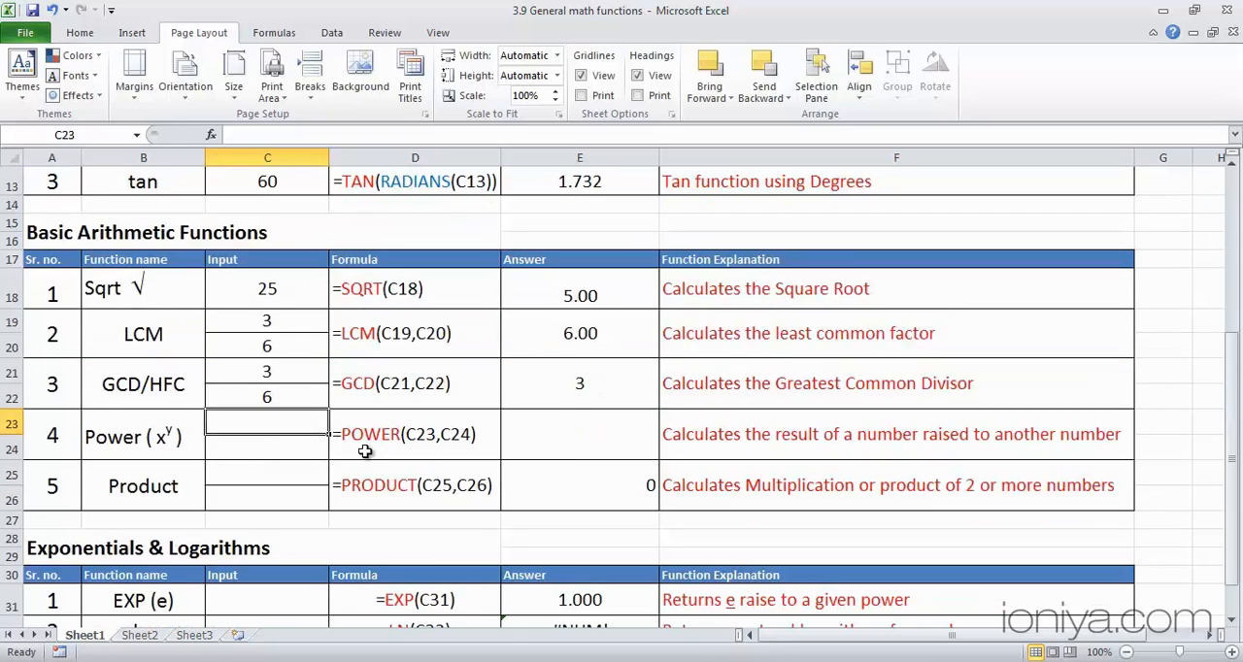
{"action": "left_click", "coordinate": [541, 430]}
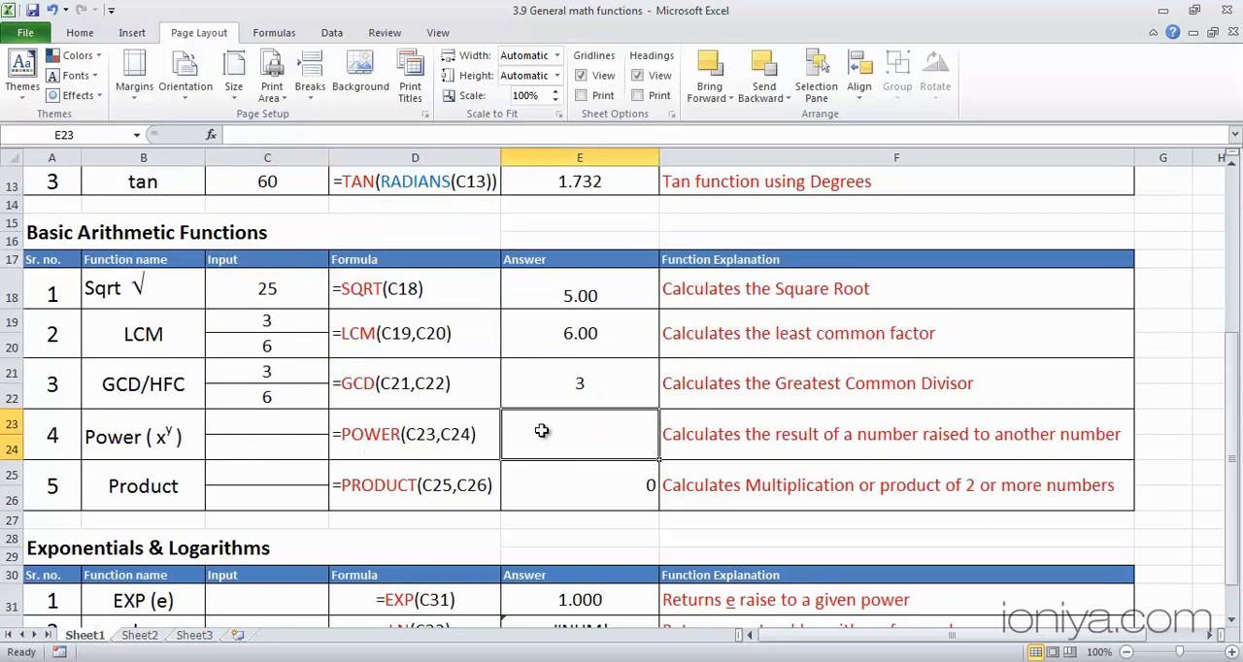
{"action": "type", "text": "=po"}
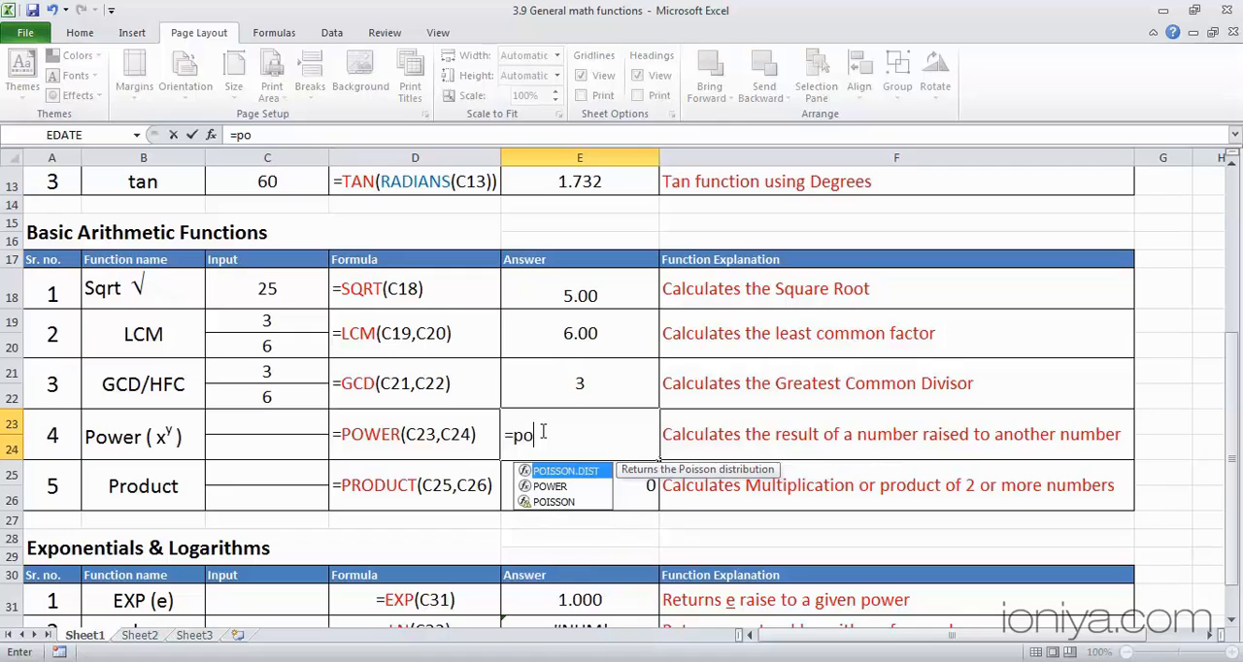
{"action": "type", "text": "wer"}
{"action": "key", "text": "Tab"}
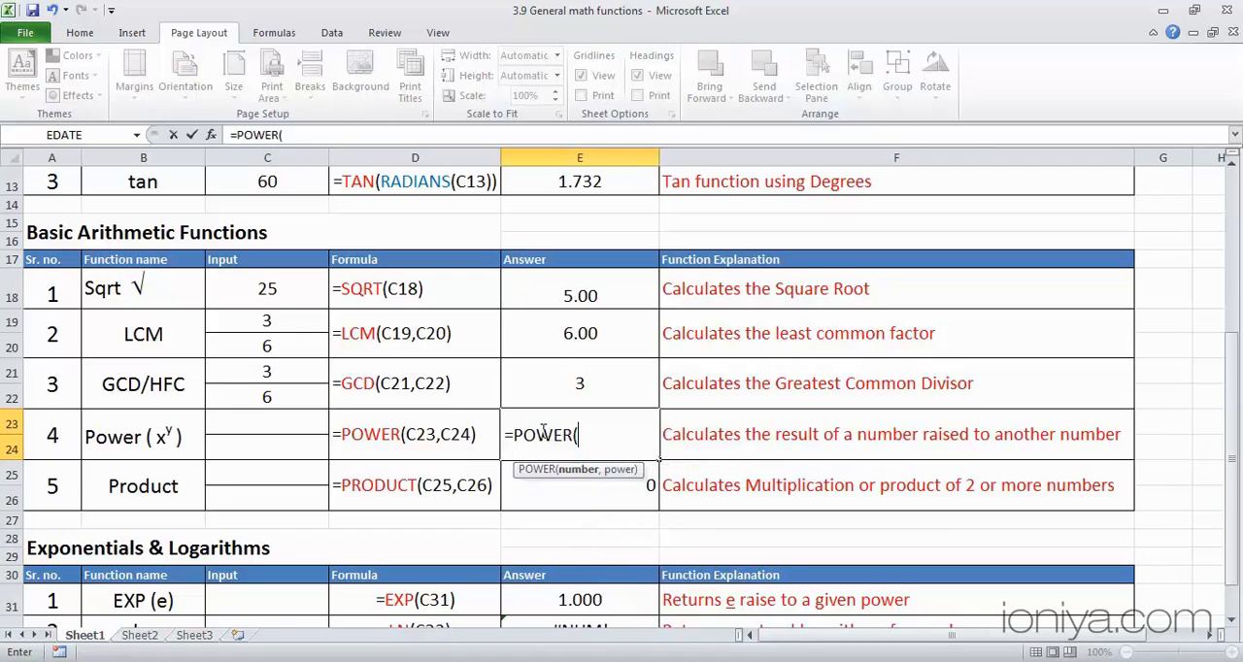
{"action": "left_click", "coordinate": [284, 424]}
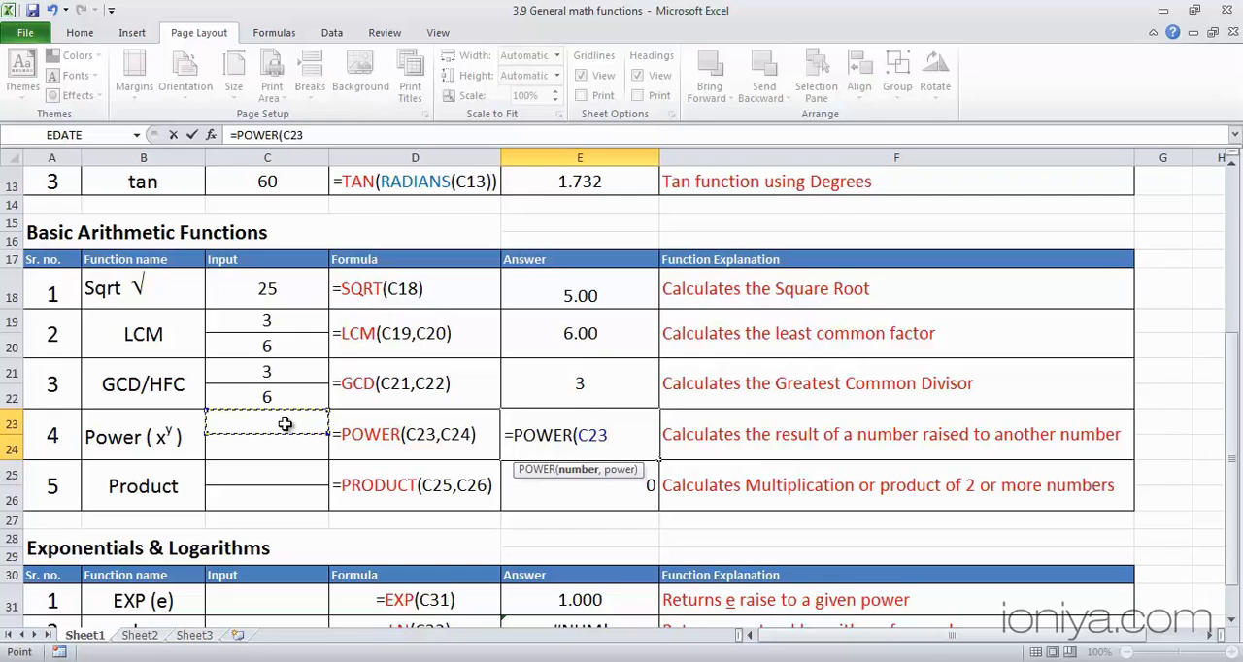
{"action": "type", "text": ","}
{"action": "left_click", "coordinate": [275, 448]}
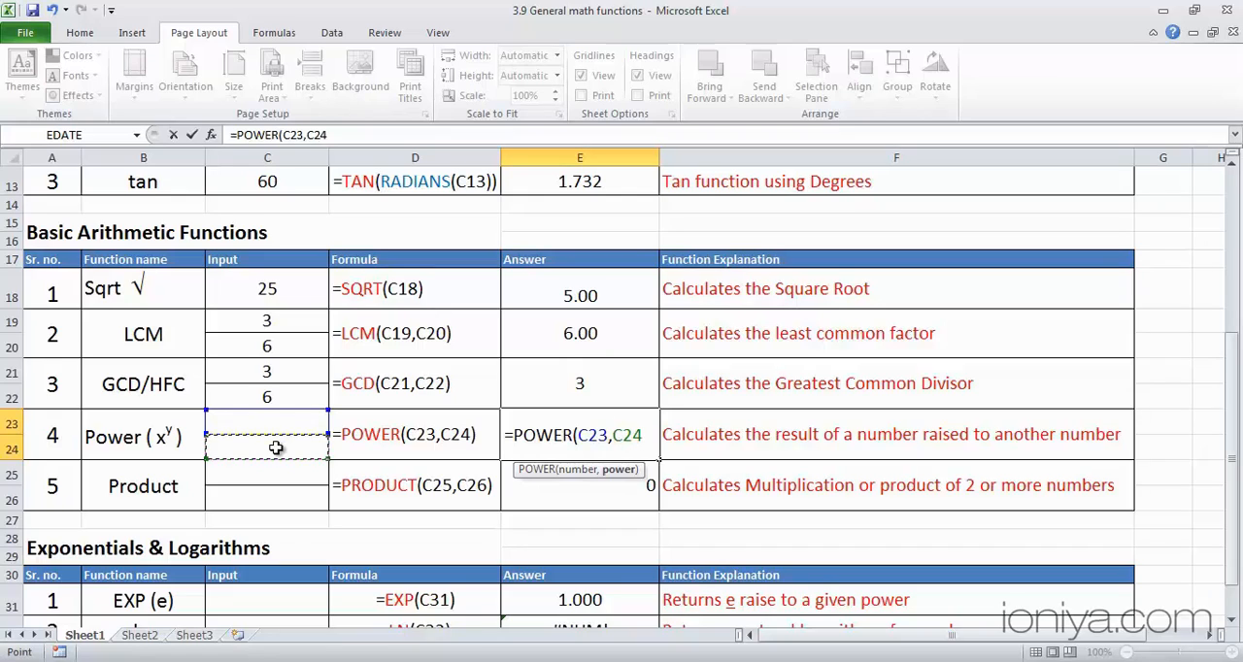
{"action": "type", "text": ")"}
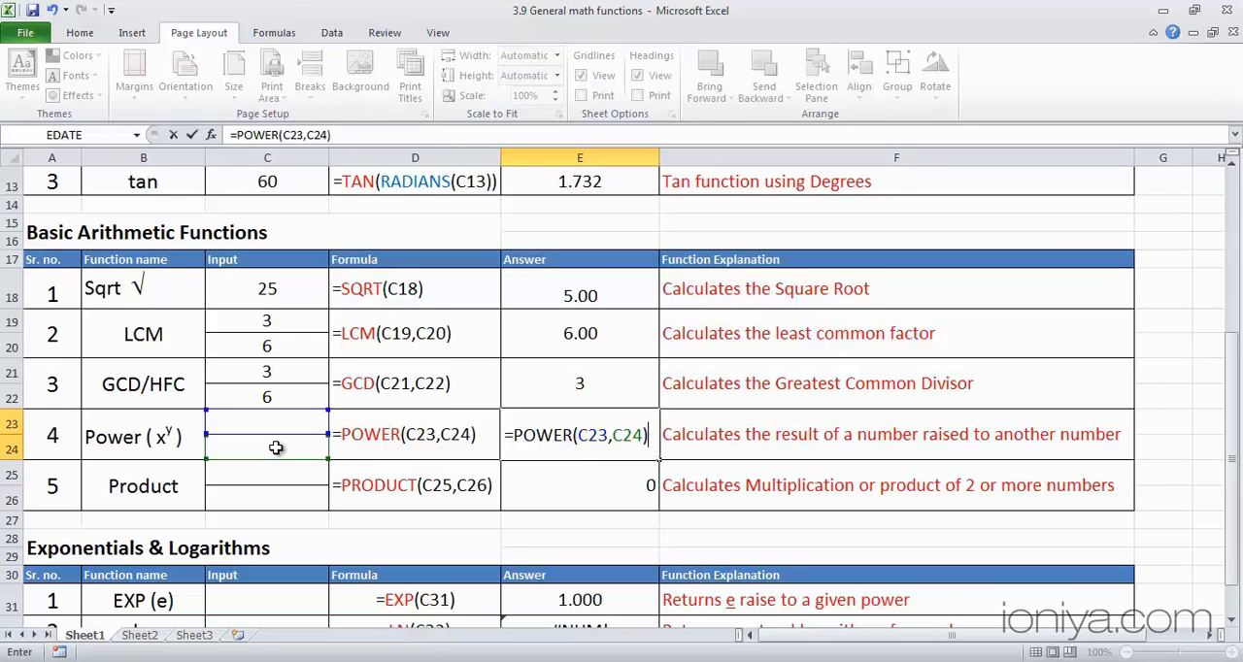
{"action": "key", "text": "ctrl+Return"}
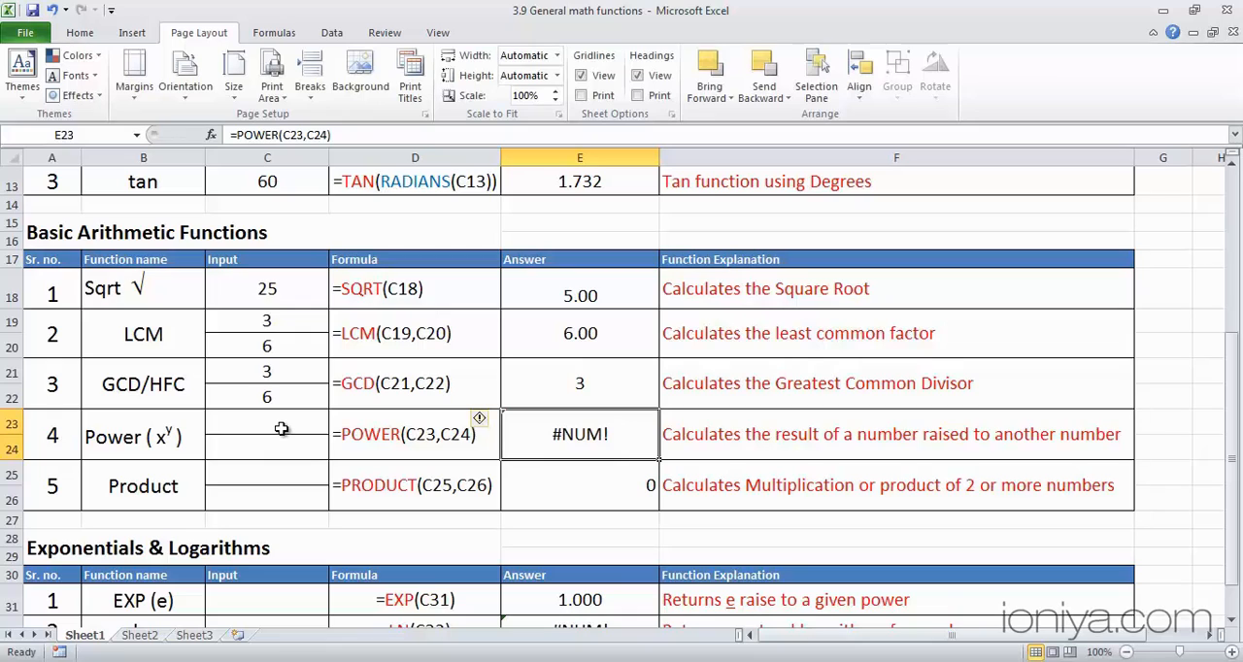
- Set the power function's base in C23 to 5 and its exponent in C24 to 2
{"action": "left_click", "coordinate": [280, 428]}
{"action": "type", "text": "5"}
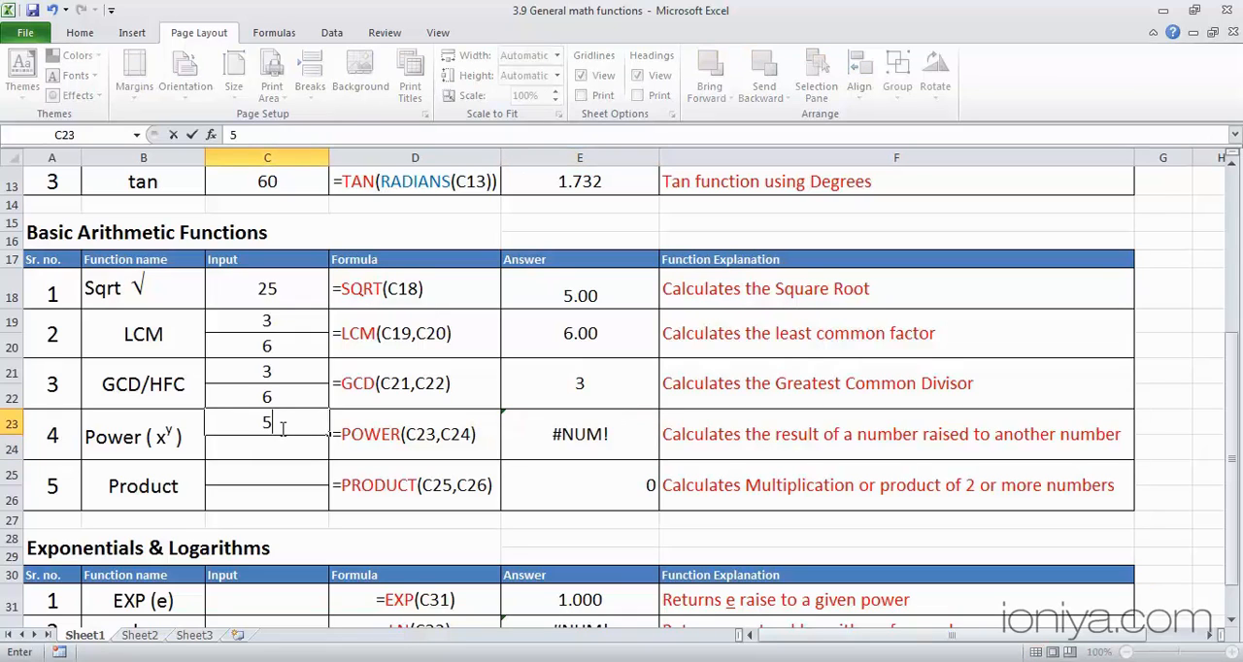
{"action": "left_click", "coordinate": [279, 452]}
{"action": "type", "text": "2"}
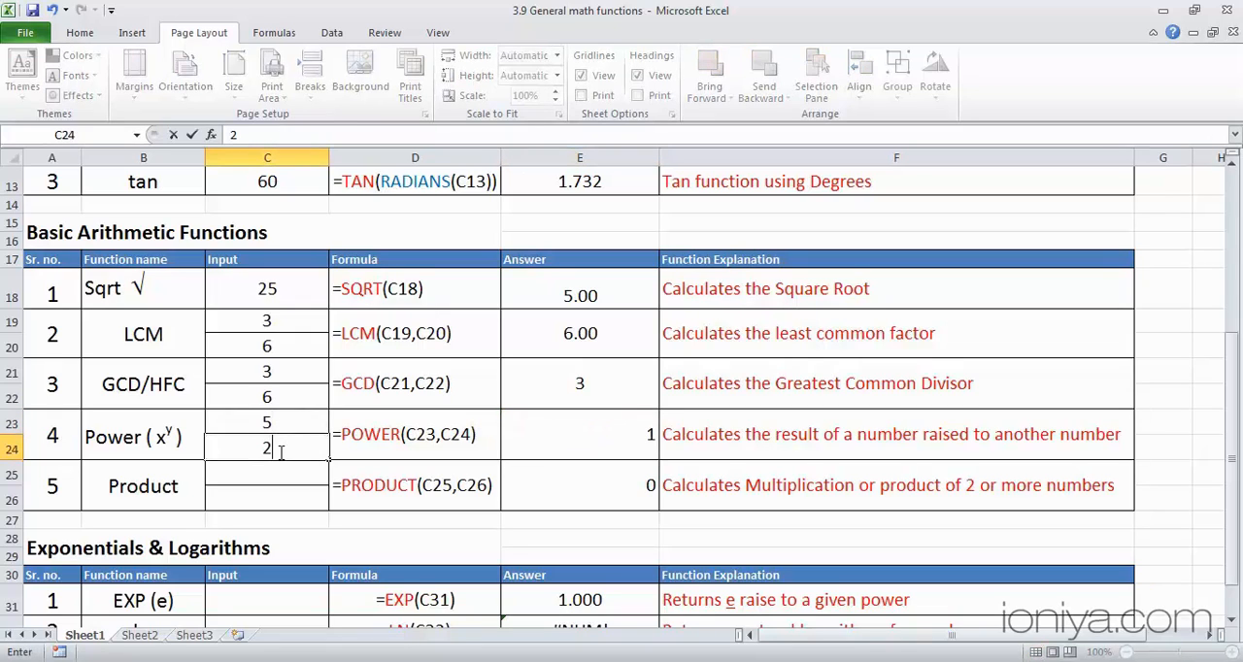
{"action": "key", "text": "Return"}
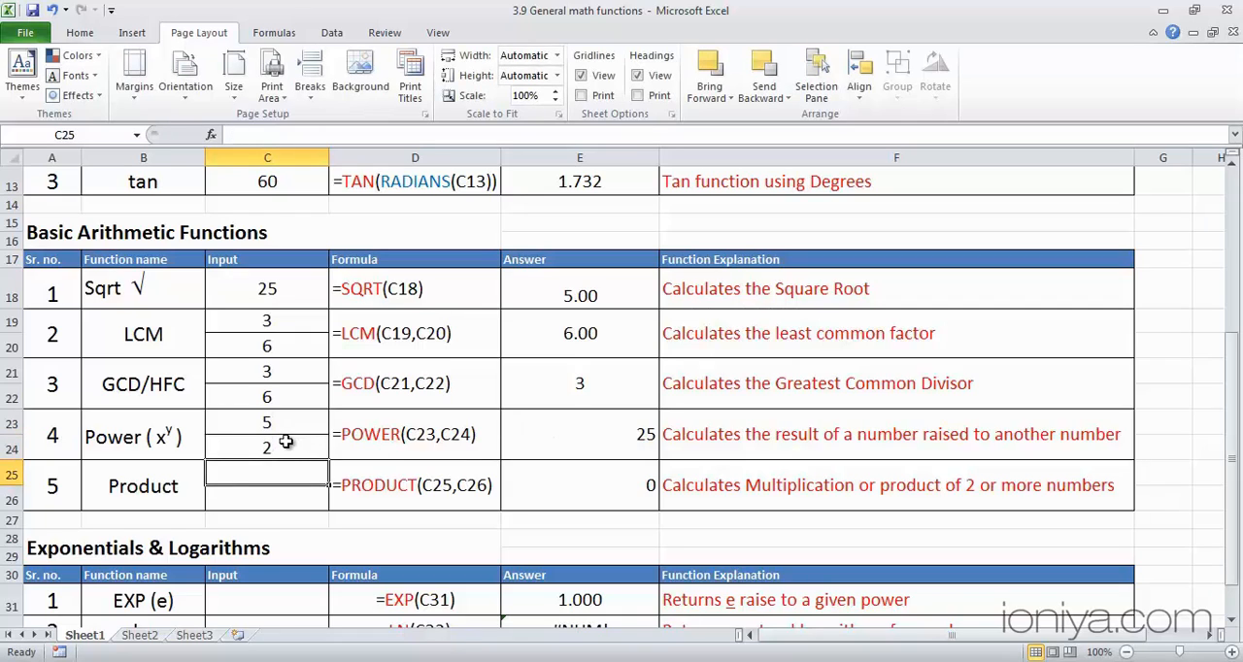
- Check the PRODUCT formula in E25 and set the product inputs in C25 and C26 to 2 and 3
{"action": "left_click", "coordinate": [557, 485]}
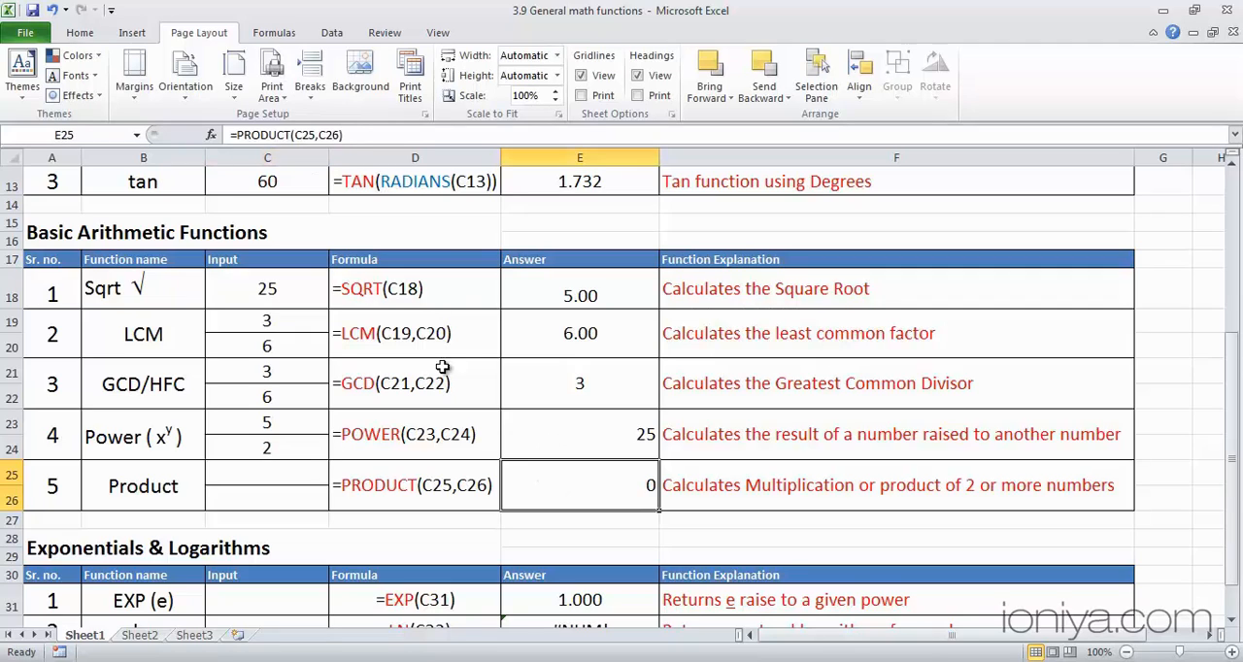
{"action": "left_click", "coordinate": [295, 472]}
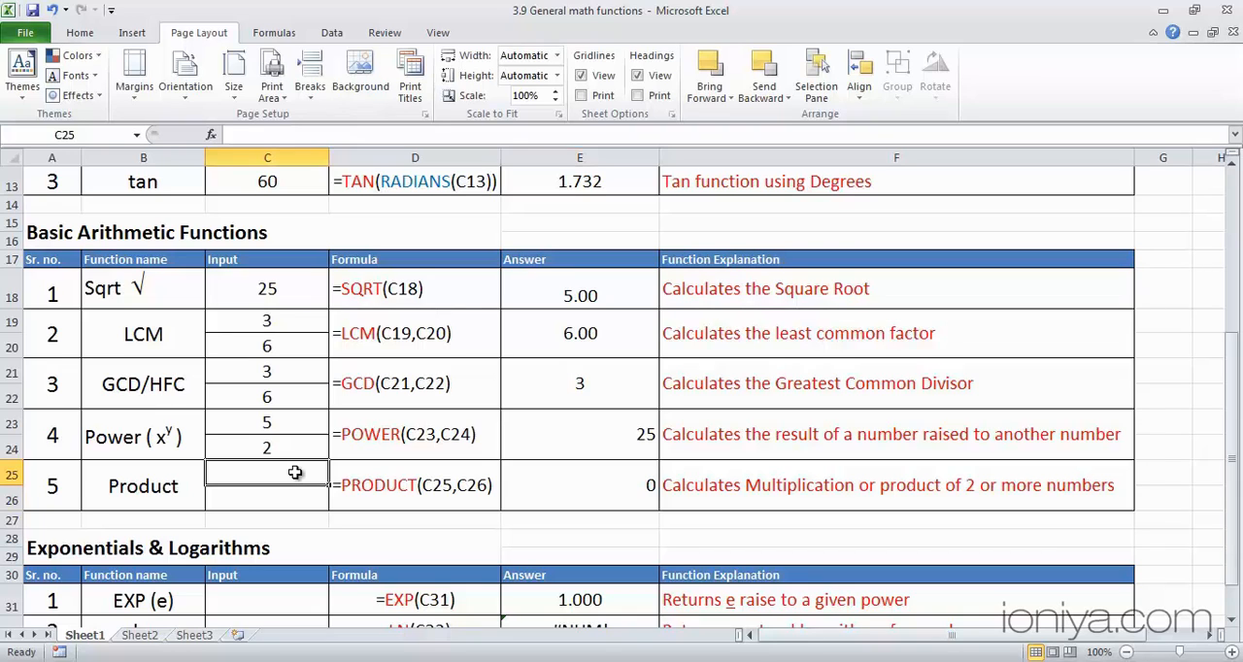
{"action": "type", "text": "2"}
{"action": "key", "text": "Return"}
{"action": "type", "text": "3"}
{"action": "key", "text": "Return"}
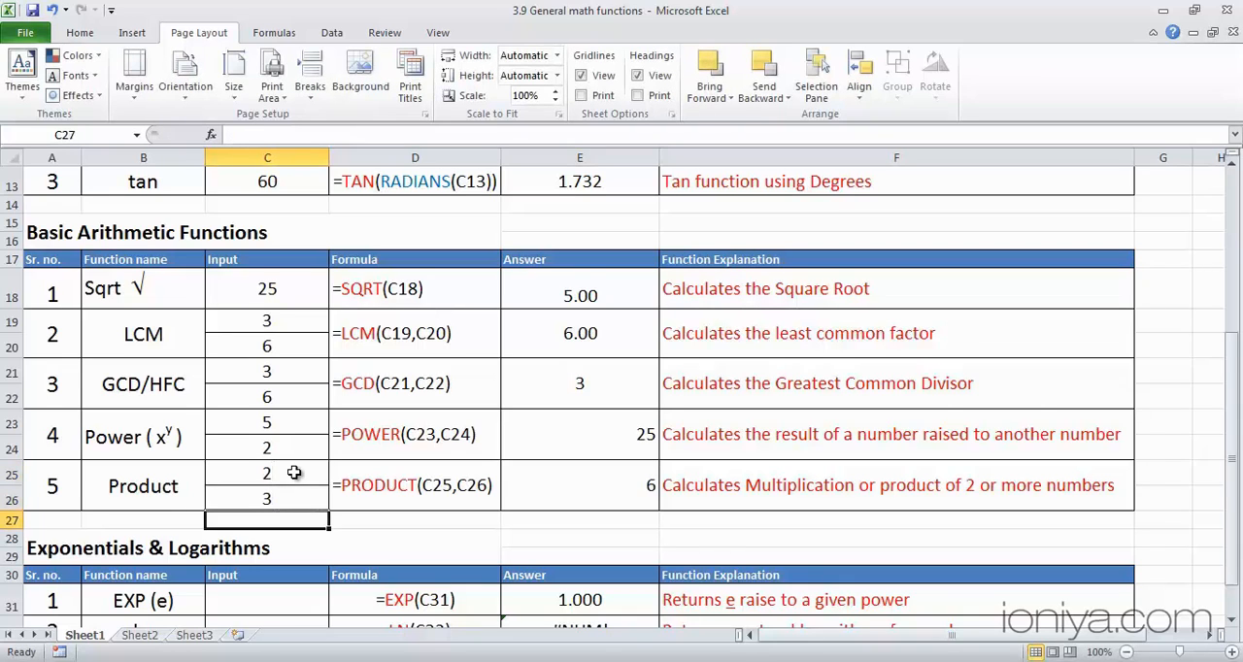
- Set the EXP input in cell C31 of the Exponentials & Logarithms table to 0
{"action": "scroll", "coordinate": [294, 473], "scroll_direction": "down", "scroll_amount": 2}
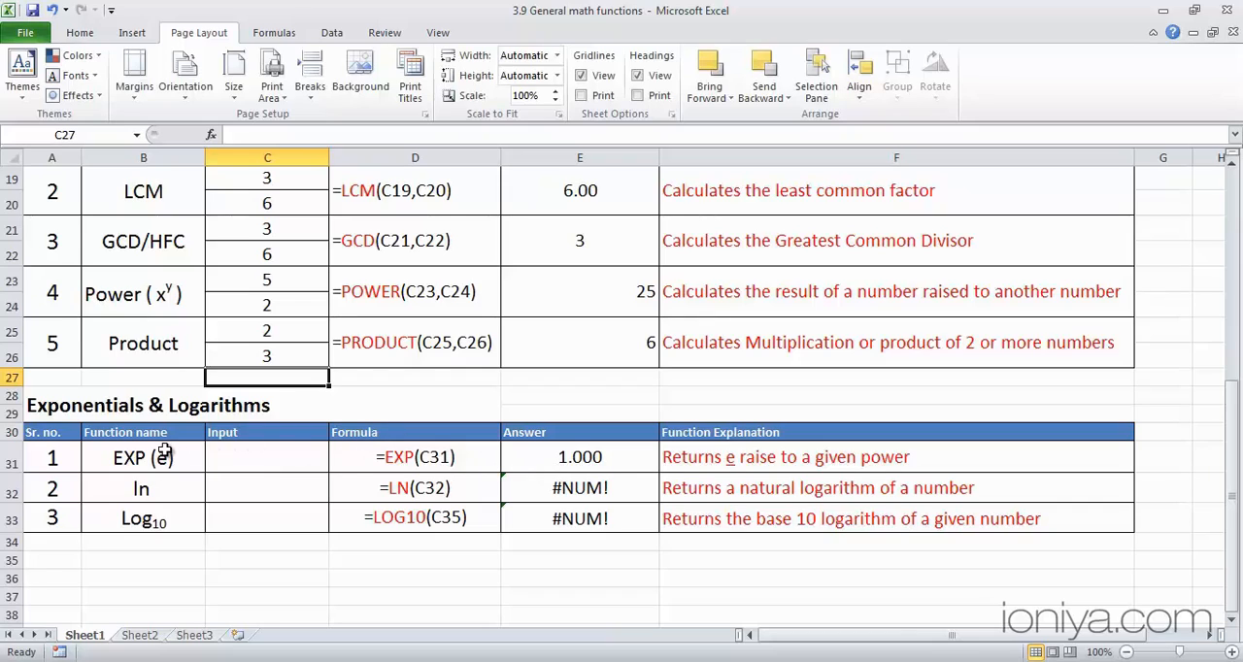
{"action": "left_click", "coordinate": [404, 464]}
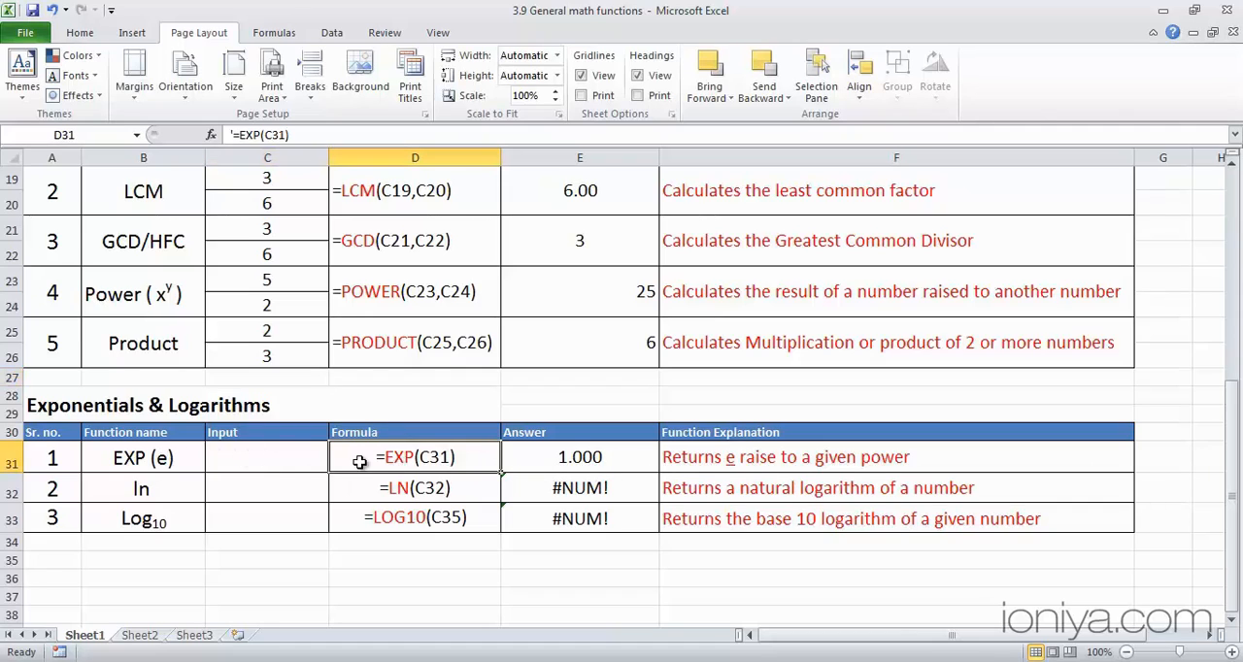
{"action": "left_click", "coordinate": [269, 460]}
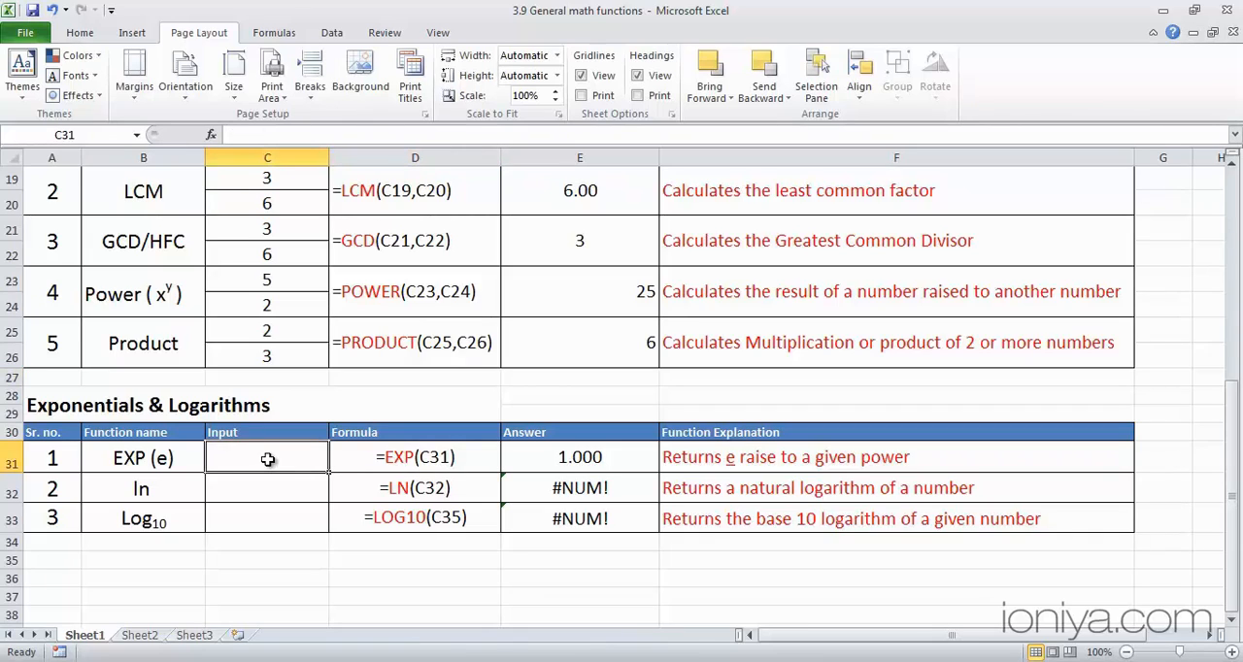
{"action": "type", "text": "0"}
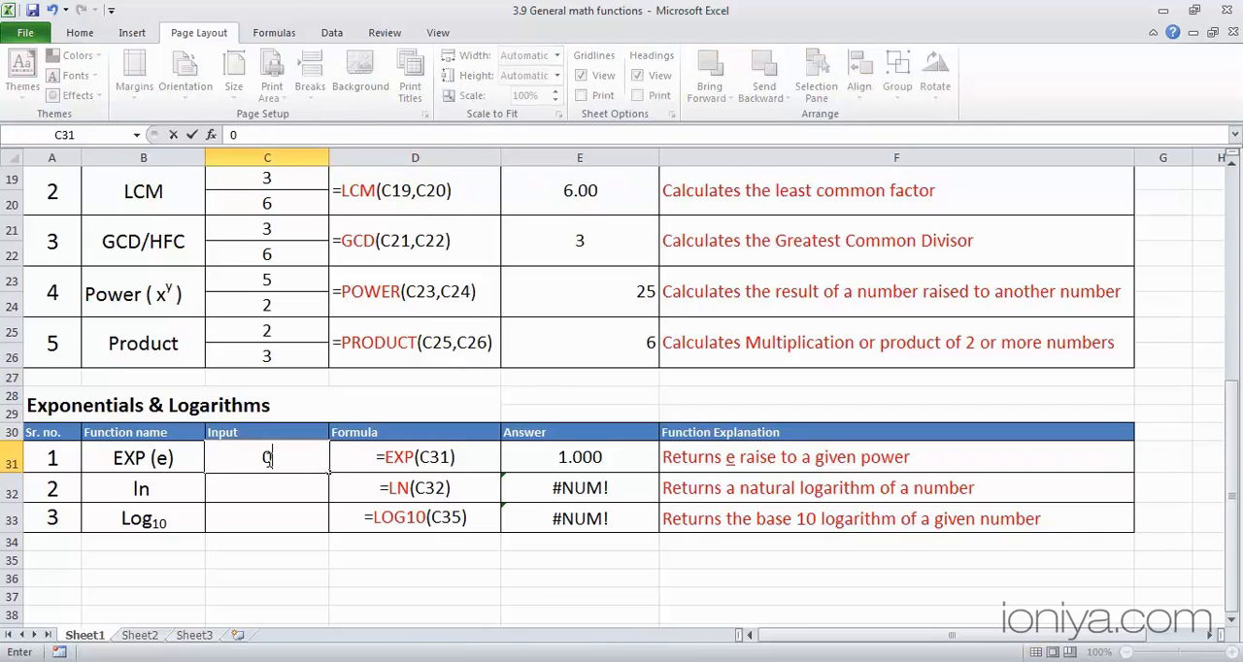
{"action": "key", "text": "Return"}
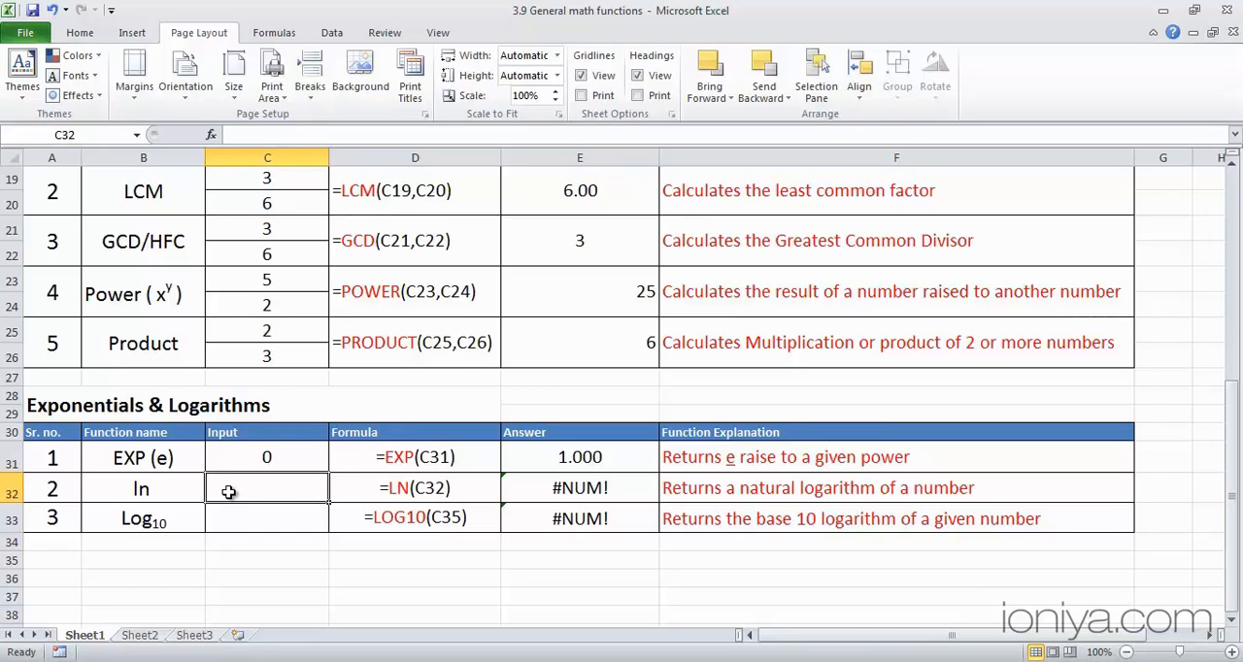
- Set the natural logarithm input in C32 to 1 and the base 10 logarithm input in C33 to 10
{"action": "type", "text": "1"}
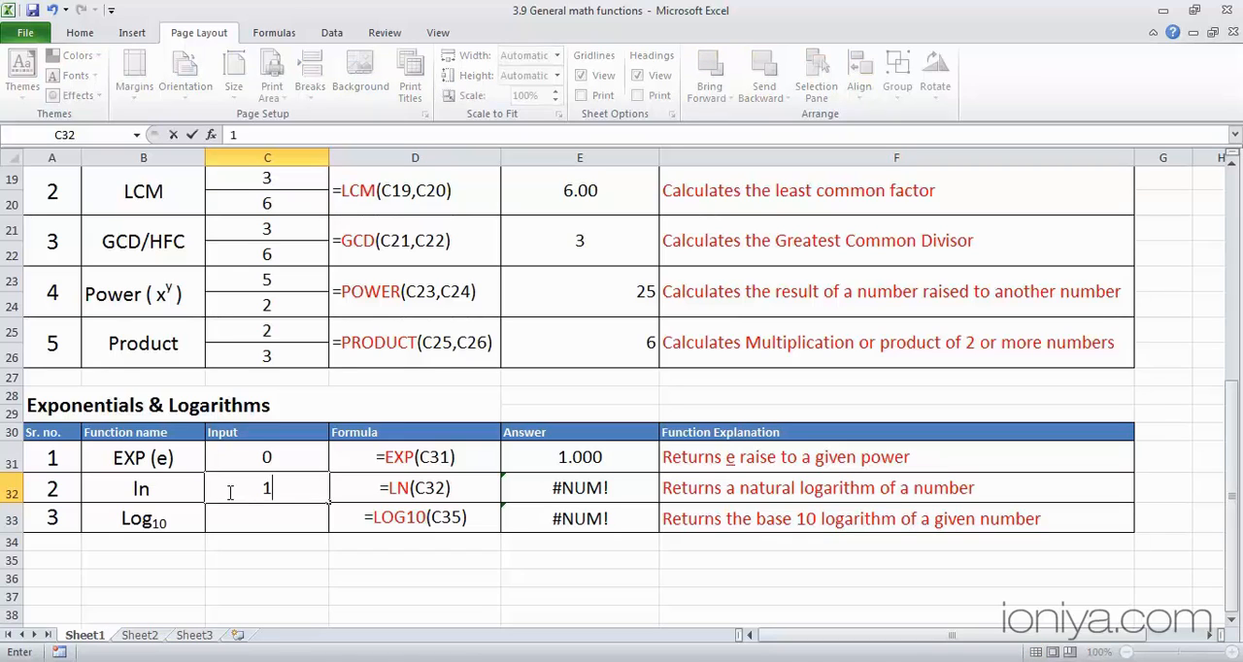
{"action": "key", "text": "Return"}
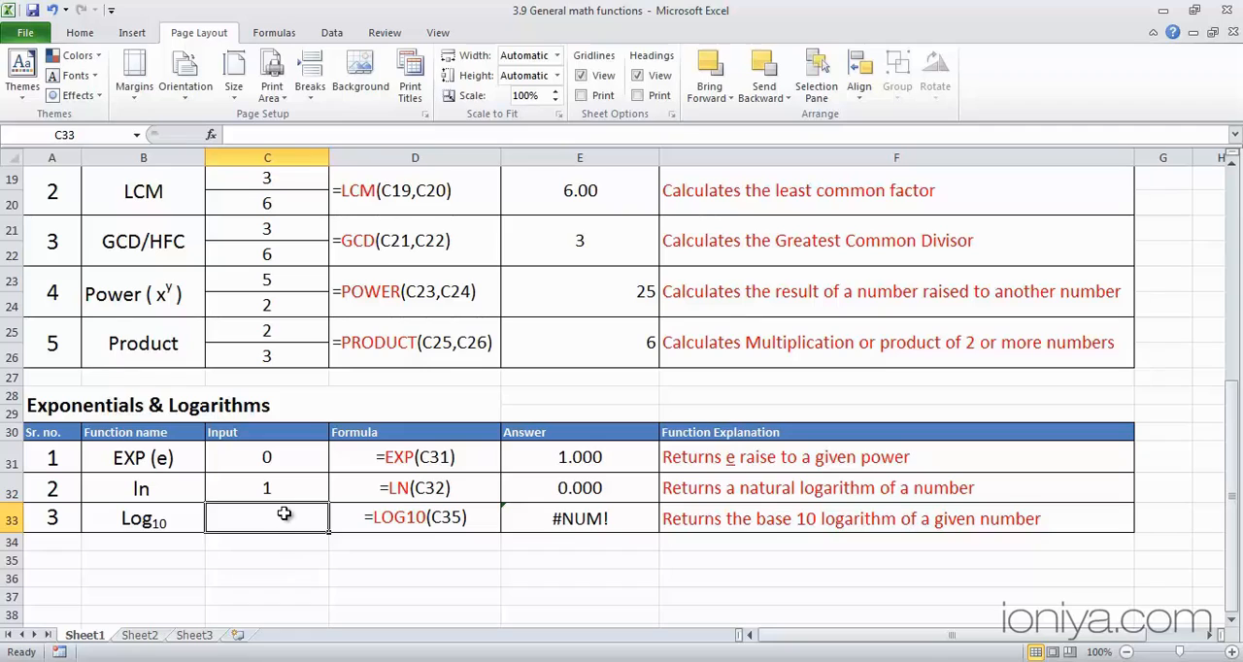
{"action": "type", "text": "10"}
{"action": "key", "text": "Return"}
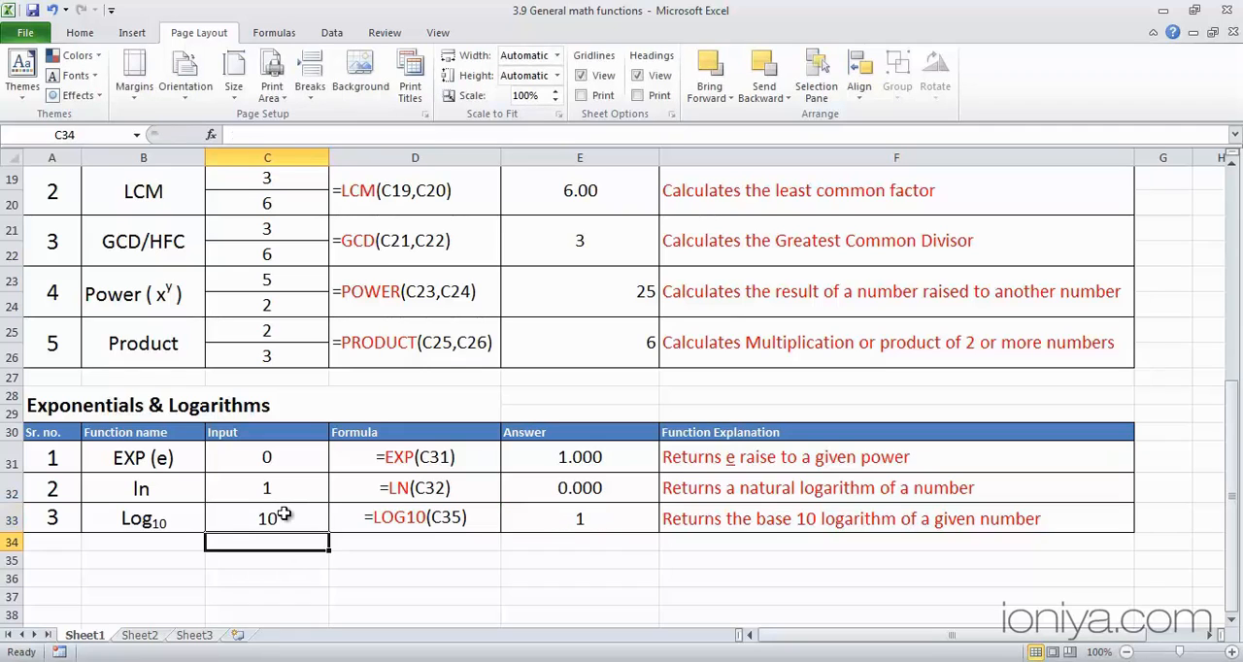